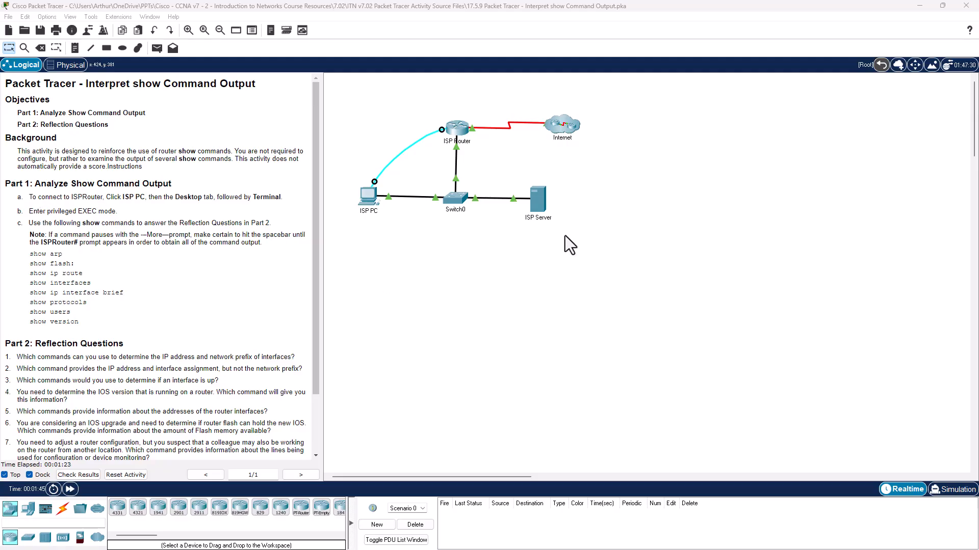
Step: Try to open the ISP Router's configuration directly from the topology
left_click(454, 129)
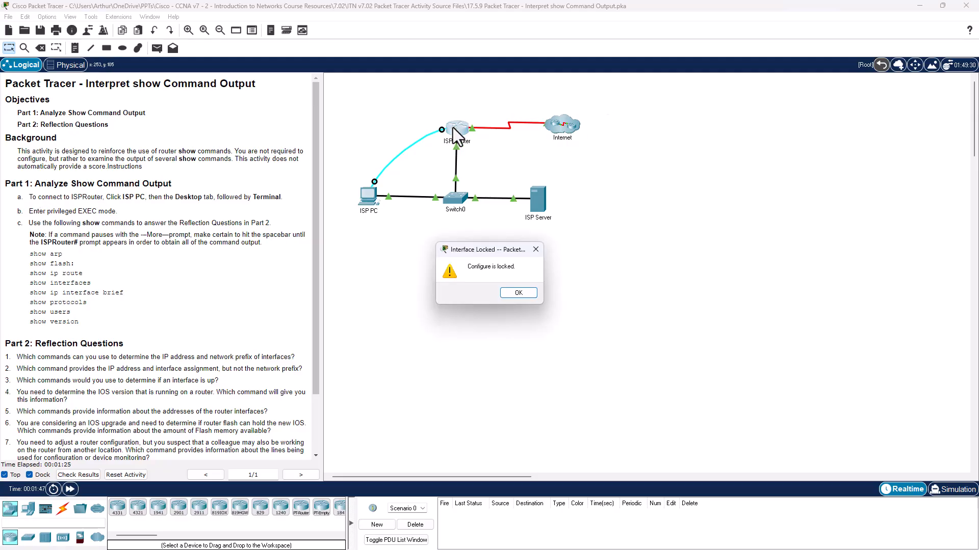
left_click(516, 293)
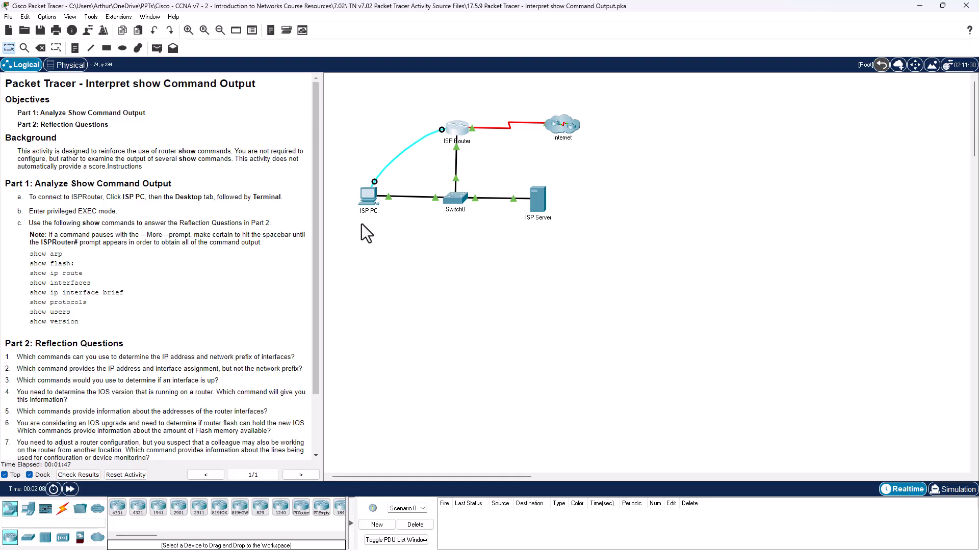
Step: Open a terminal session from the ISP PC with the port configuration at 9600 bits per second, 8 data bits, no parity and 1 stop bit
left_click(368, 197)
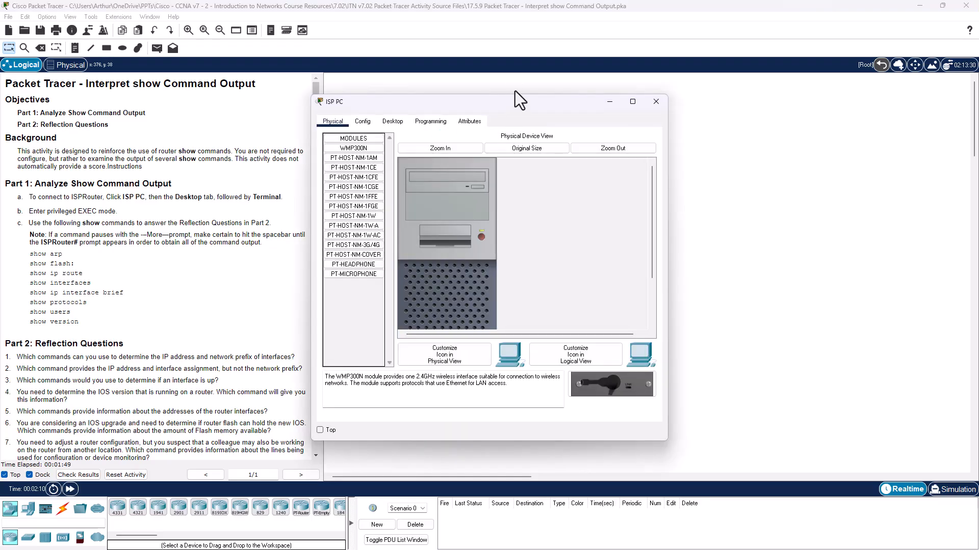
left_click_drag(513, 105, 570, 101)
left_click(450, 118)
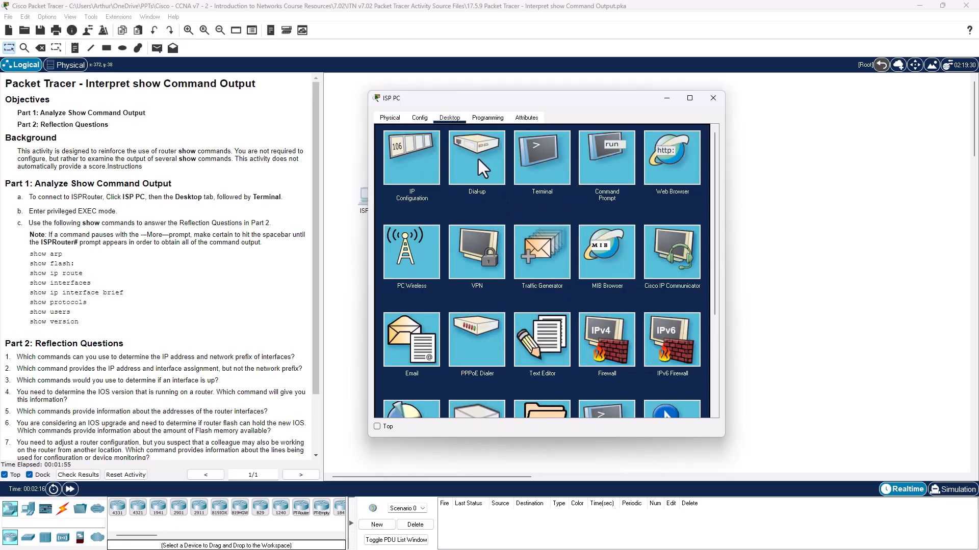
left_click(544, 157)
left_click_drag(505, 98, 452, 42)
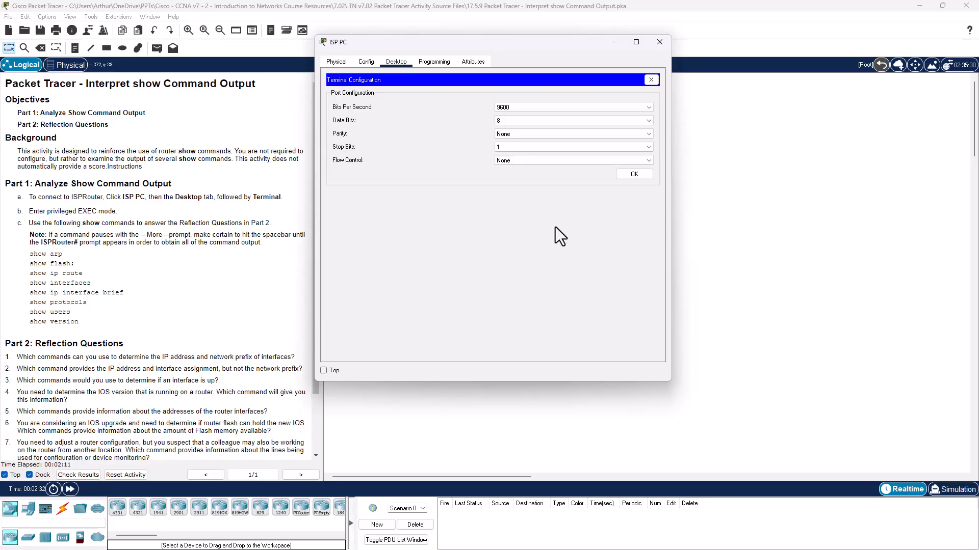
left_click(635, 175)
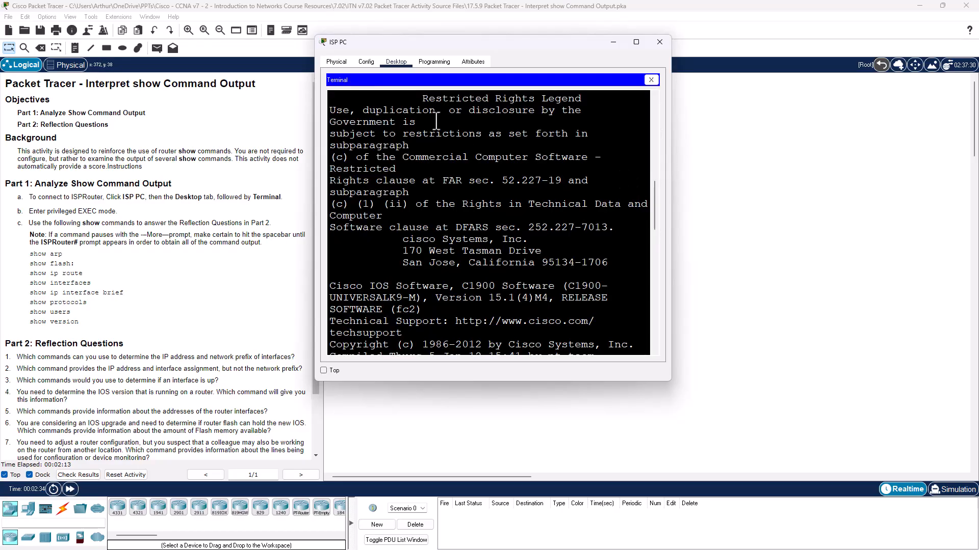
Step: Enlarge the ISP PC window and bring up the ISPRouter user EXEC prompt in the terminal
left_click_drag(667, 383, 918, 449)
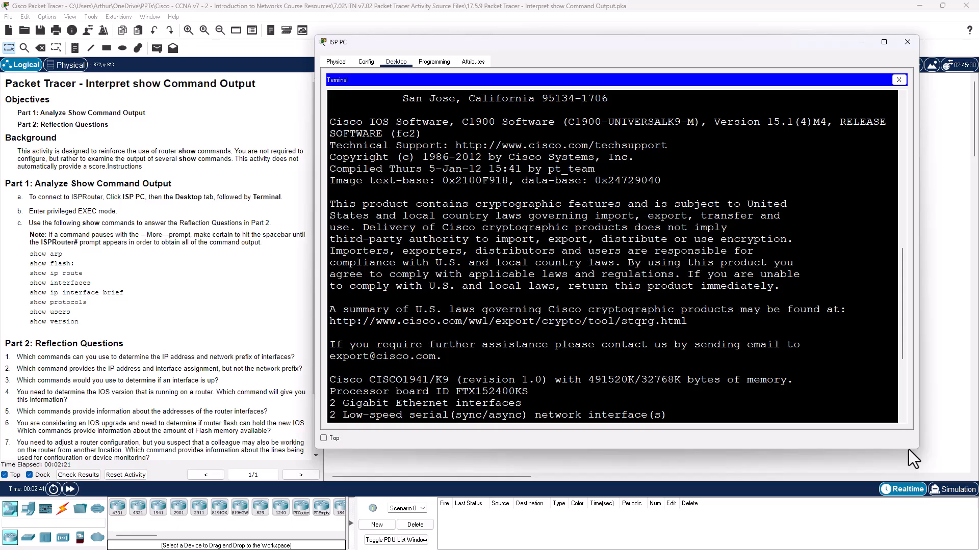
key("Return")
key("Return")
key("Return")
key("Return")
key("Return")
key("Return")
key("Return")
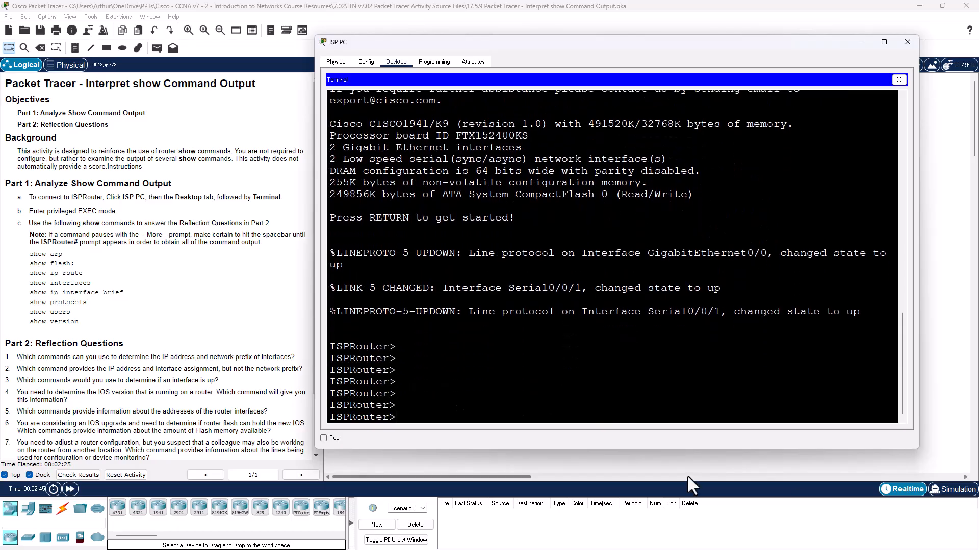
Step: List the commands available in user EXEC mode and find the one that turns on privileged commands
left_click_drag(394, 346, 389, 347)
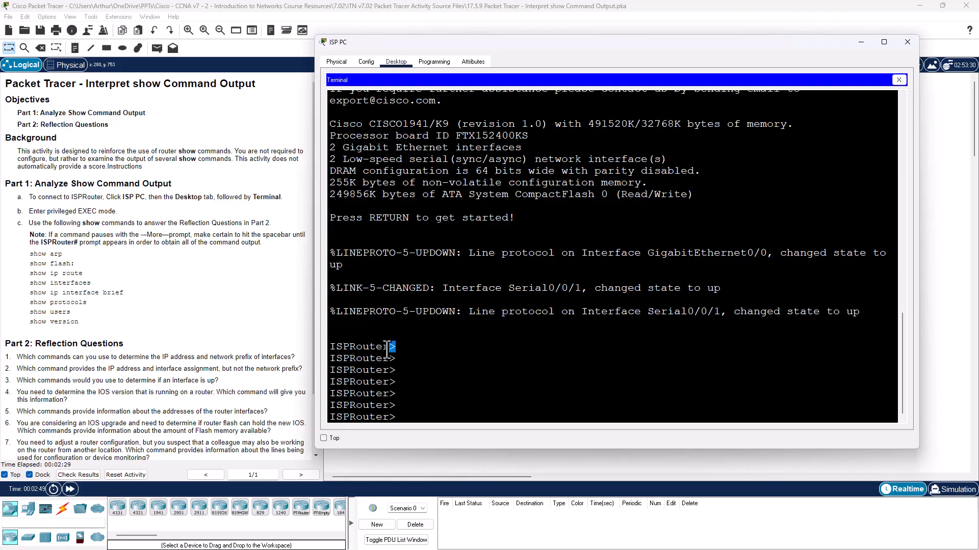
left_click(410, 420)
type("?")
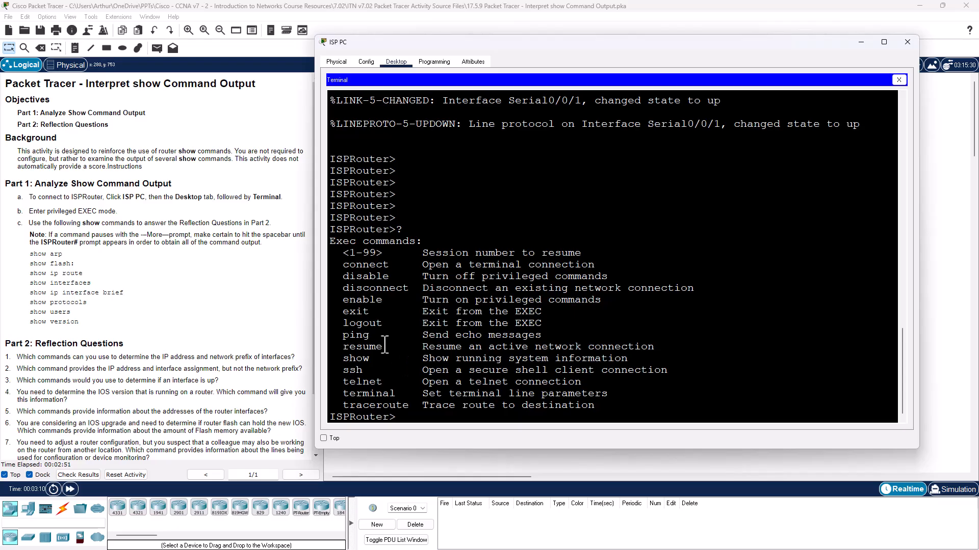
left_click_drag(344, 300, 611, 298)
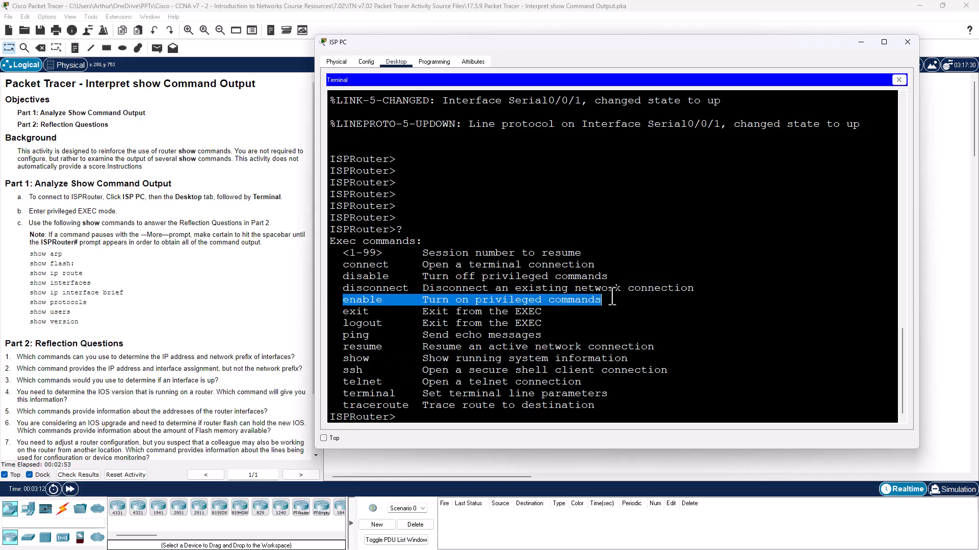
Step: Enter privileged EXEC mode on ISPRouter with the enable command
left_click(432, 418)
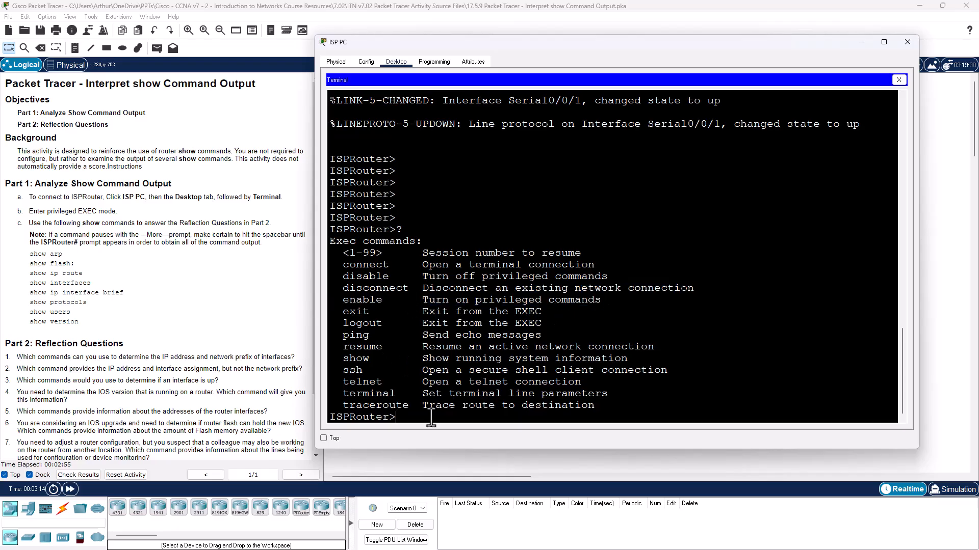
type("en")
key("Tab")
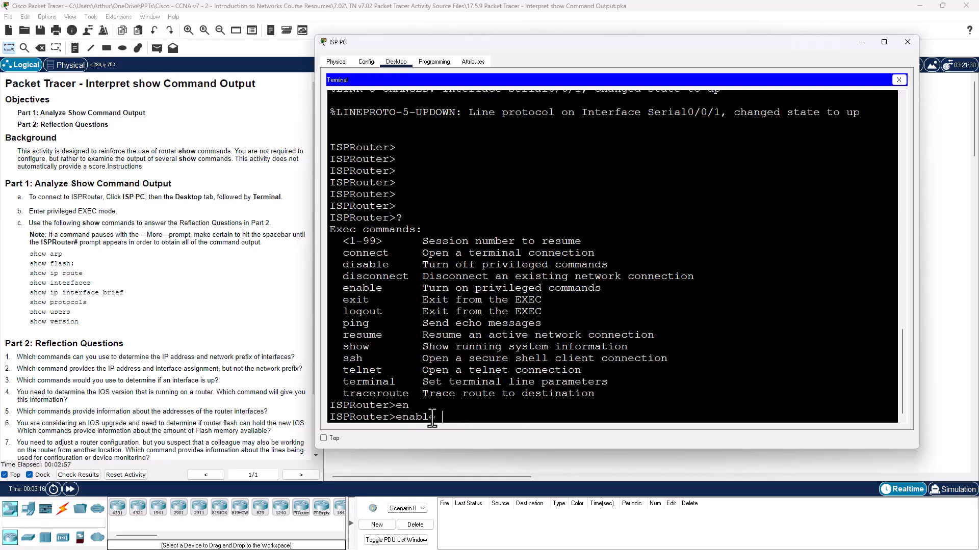
key("Return")
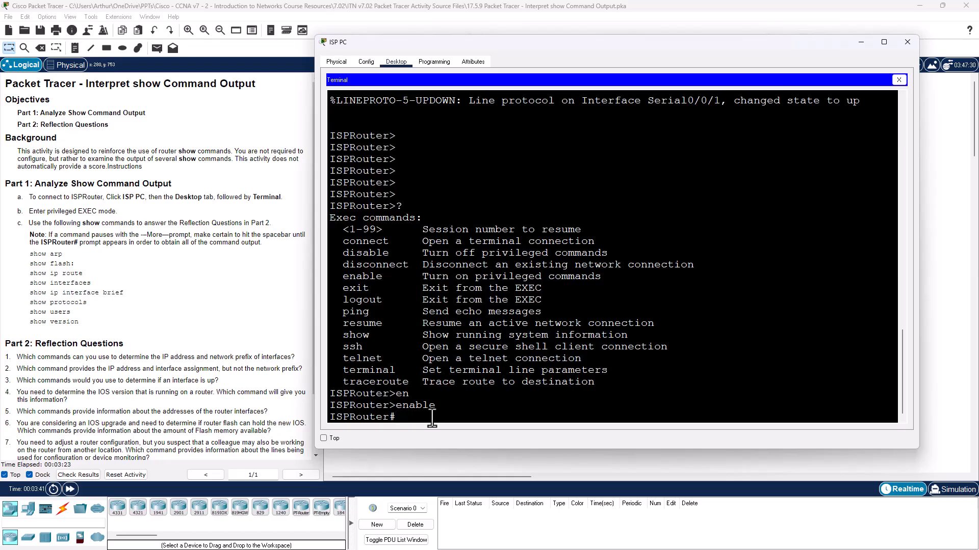
Step: Display the router's ARP table with show arp, leaving blank prompt lines after the output
type("show arp")
key("Return")
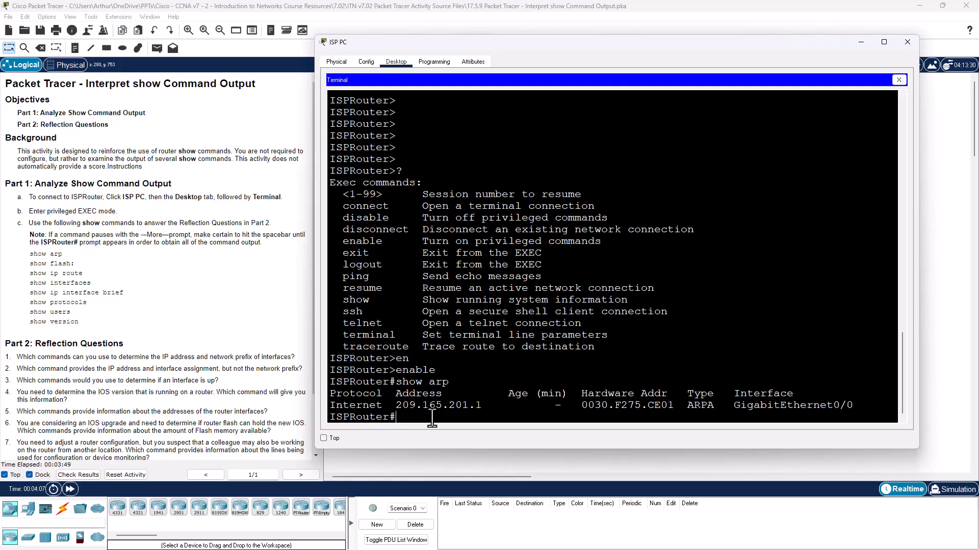
key("Return")
key("Return")
Step: Display the router's flash directory with show flash: and examine the IOS image and XML files it lists
type("sh")
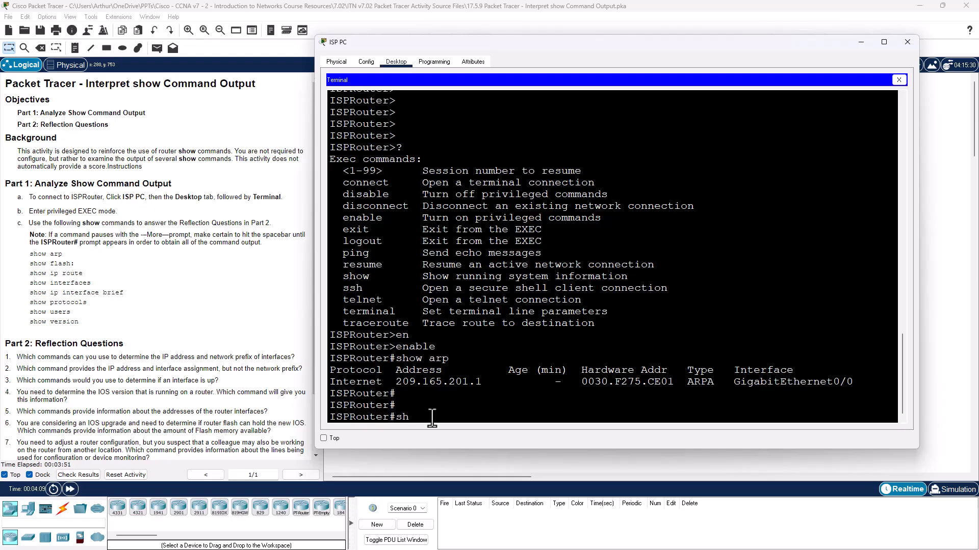
type("ow fl")
key("Tab")
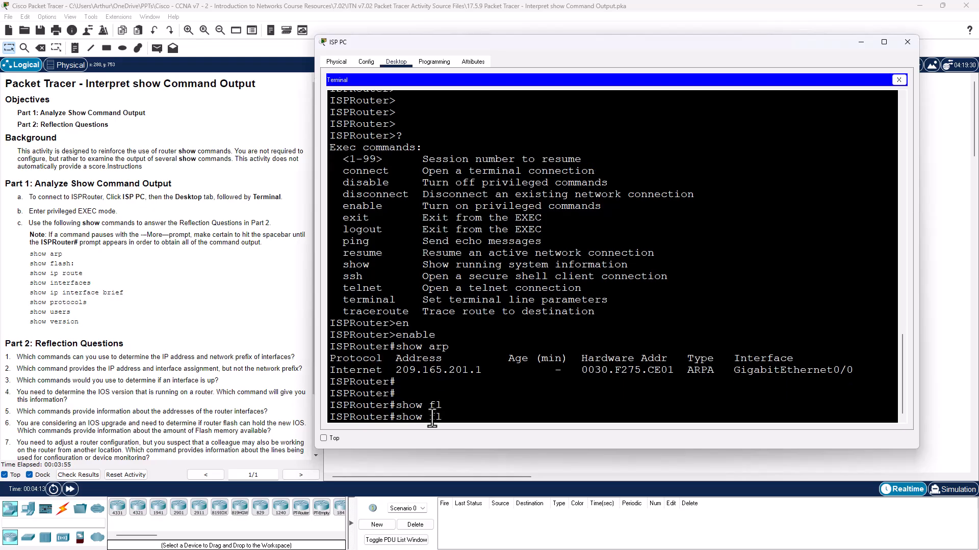
type("as")
key("Tab")
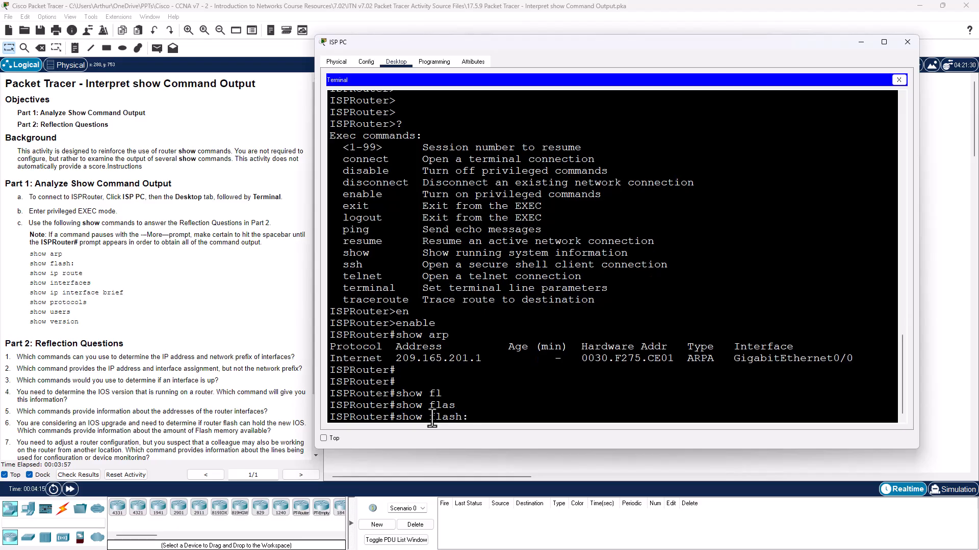
key("Return")
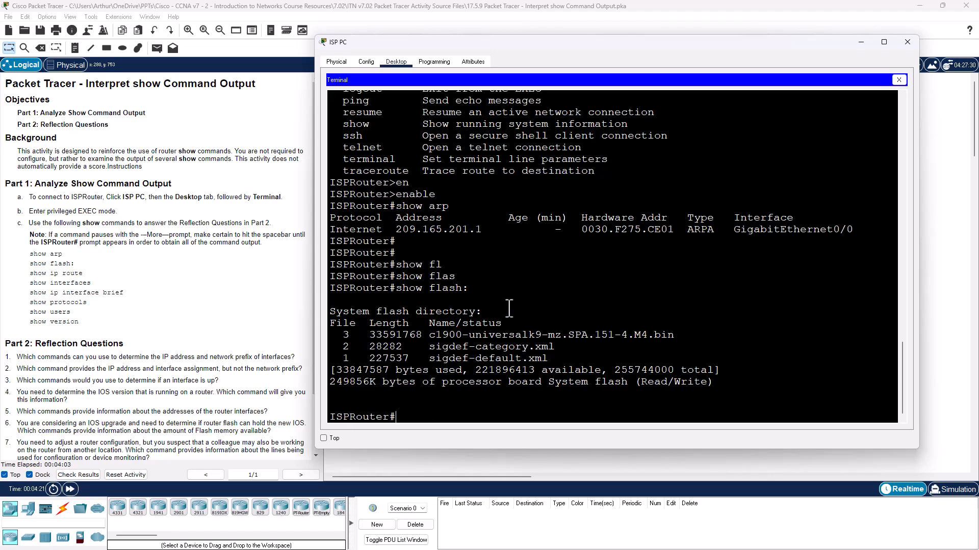
left_click_drag(674, 335, 354, 334)
left_click_drag(566, 360, 334, 347)
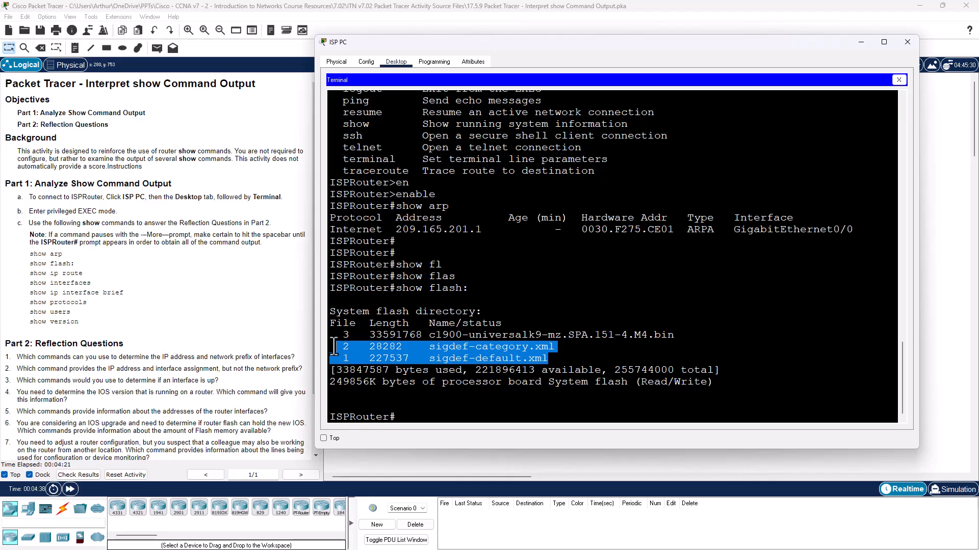
Step: Add blank prompt lines after the flash listing and display the routing table with show ip route
left_click(418, 417)
key("Return")
key("Return")
key("Return")
type("s")
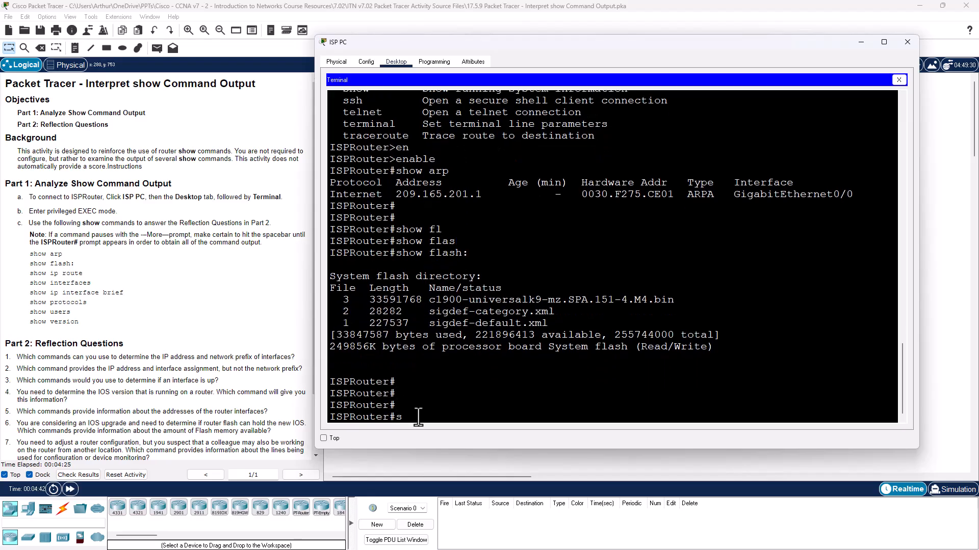
type("how ip route")
key("Return")
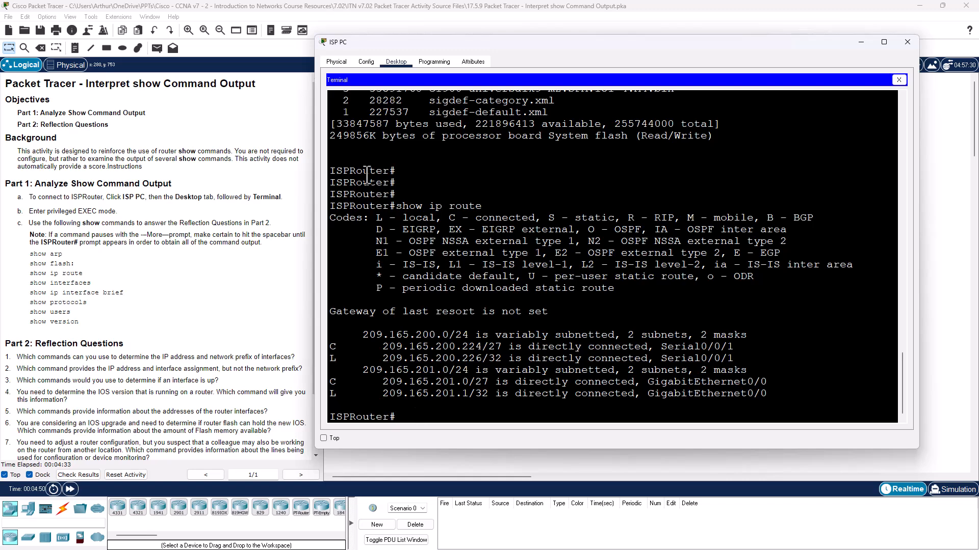
Step: Examine the routing table's code legend for the local, connected and static route types
left_click_drag(372, 218, 455, 222)
left_click_drag(548, 218, 554, 218)
double_click(587, 218)
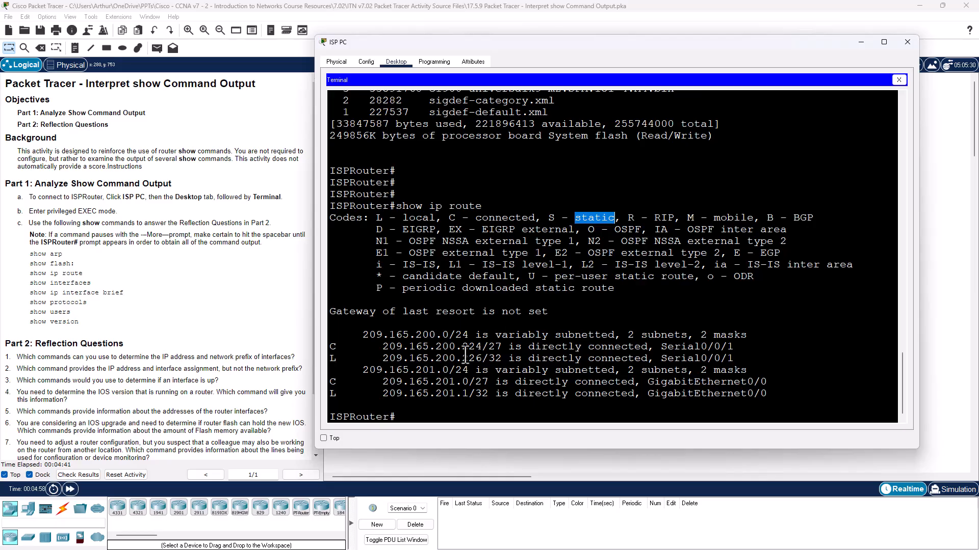
Step: Examine the 209.165.201.0/24 parent entry and its connected and local routes on GigabitEthernet0/0 in the routing table
left_click_drag(330, 382, 328, 396)
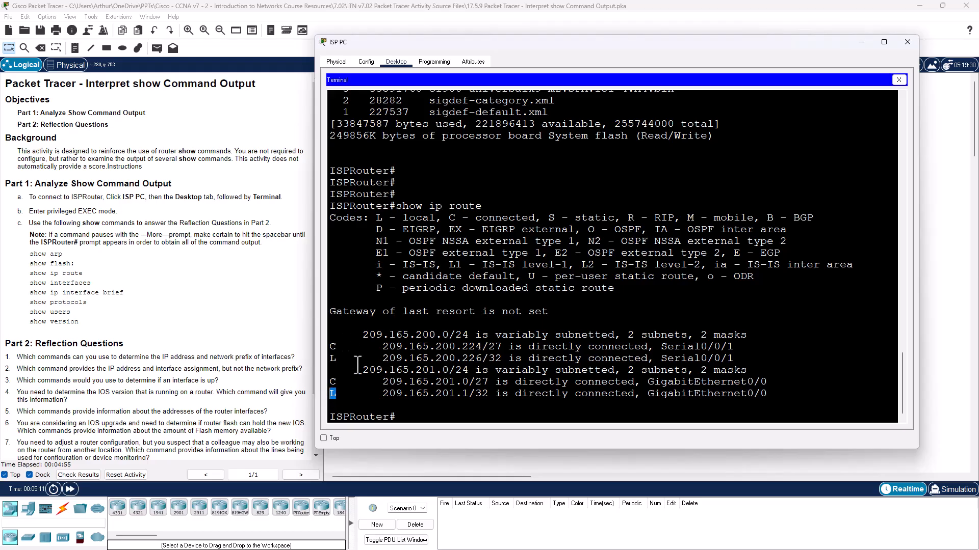
left_click_drag(362, 369, 765, 375)
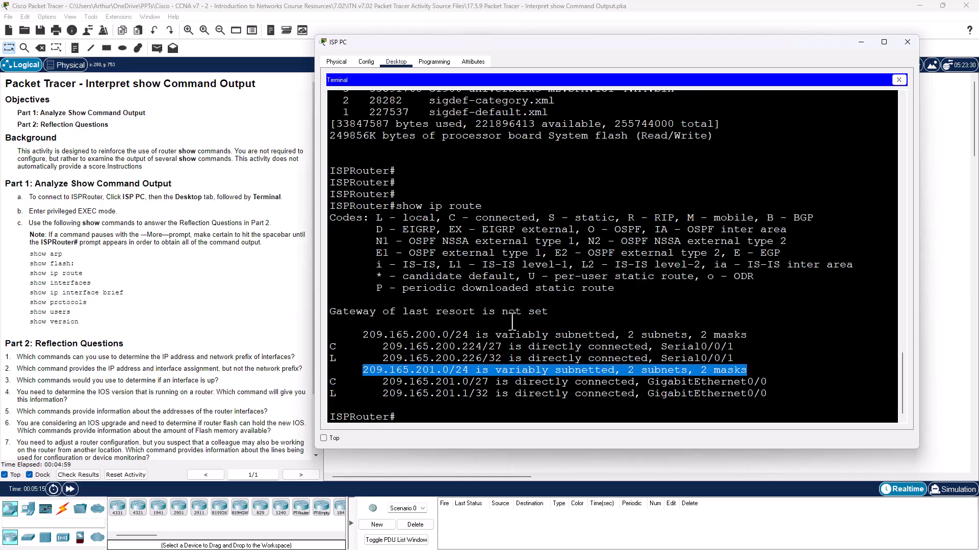
left_click(578, 360)
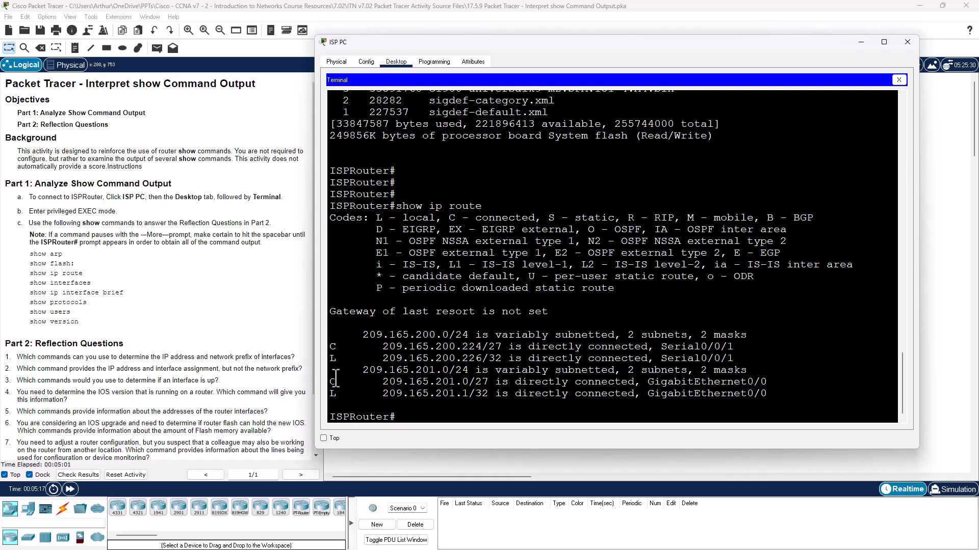
left_click_drag(362, 371, 766, 376)
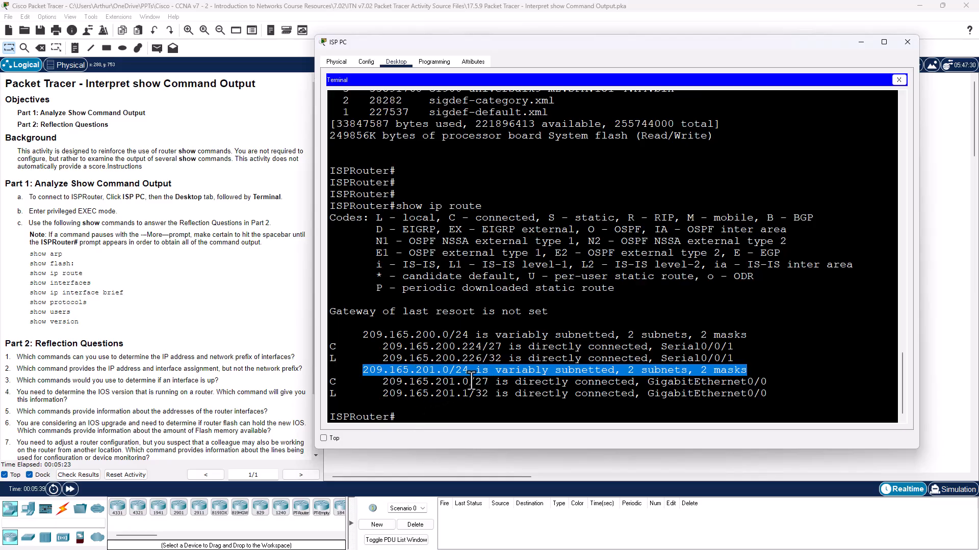
left_click_drag(771, 394, 380, 394)
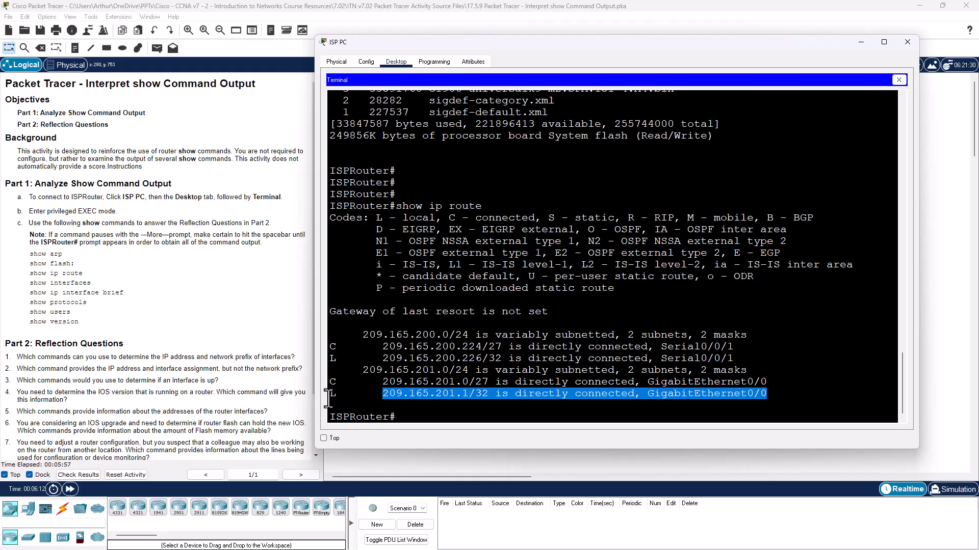
left_click_drag(327, 393, 335, 394)
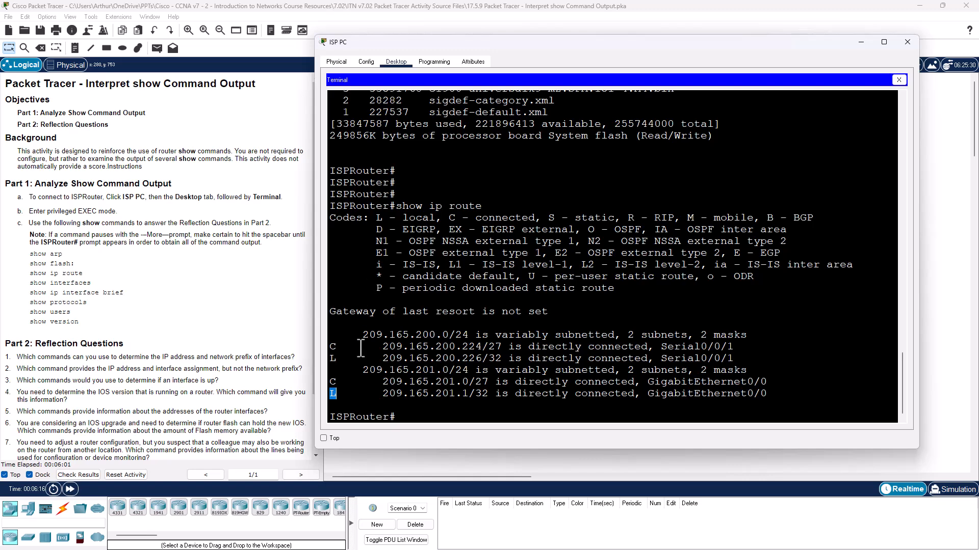
left_click_drag(330, 381, 767, 381)
mouse_move(461, 381)
left_mouse_down()
mouse_move(487, 377)
mouse_move(466, 382)
left_mouse_up()
left_click_drag(462, 394, 324, 397)
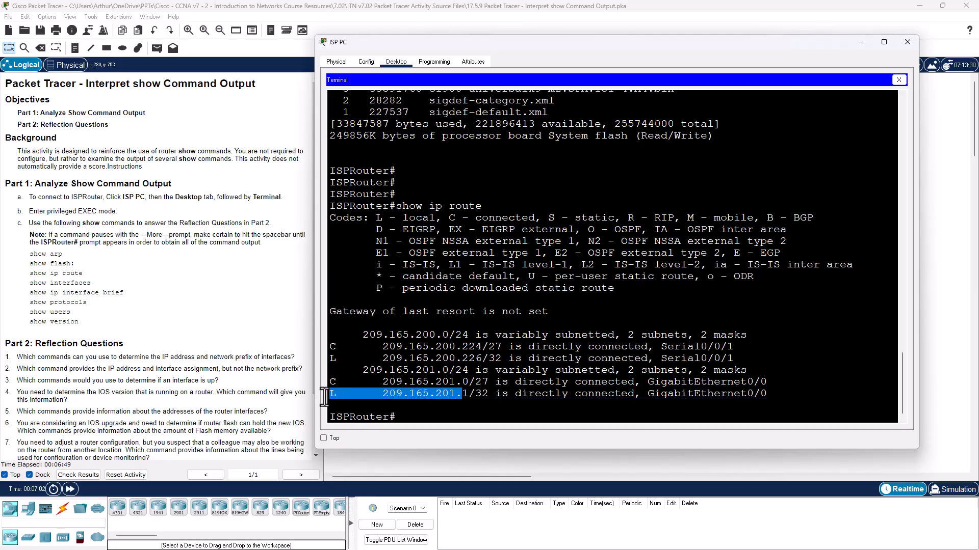
left_click(331, 381)
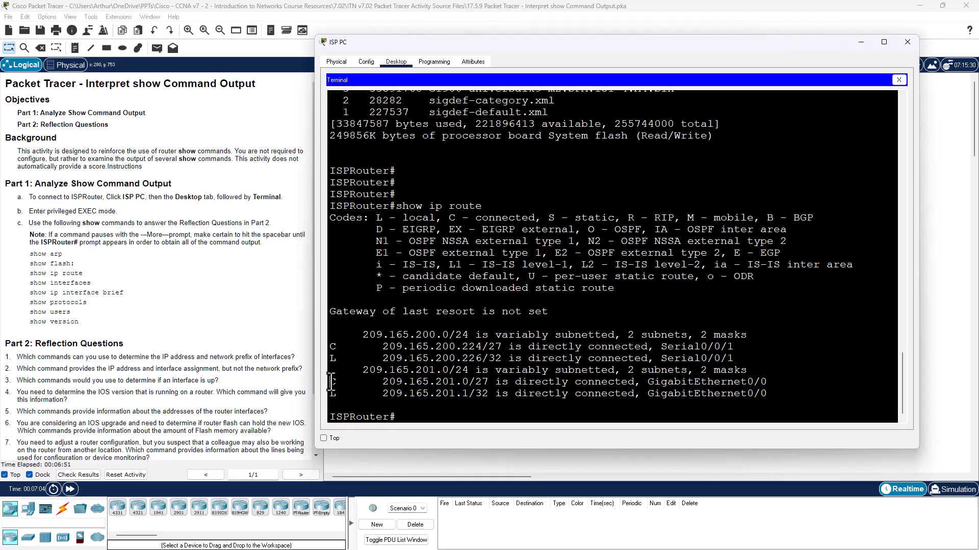
left_click_drag(331, 382, 515, 383)
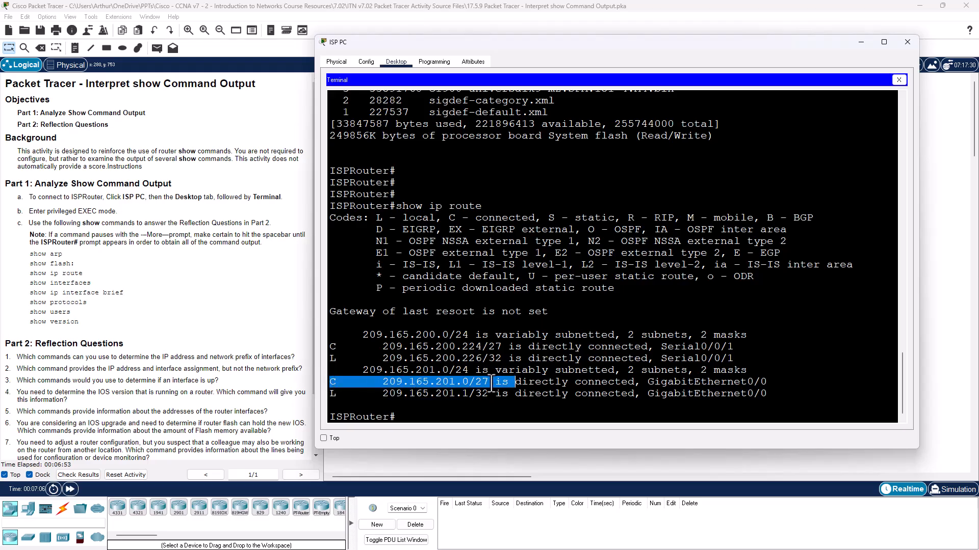
left_click(358, 386)
left_click_drag(369, 370, 778, 371)
left_click(363, 369)
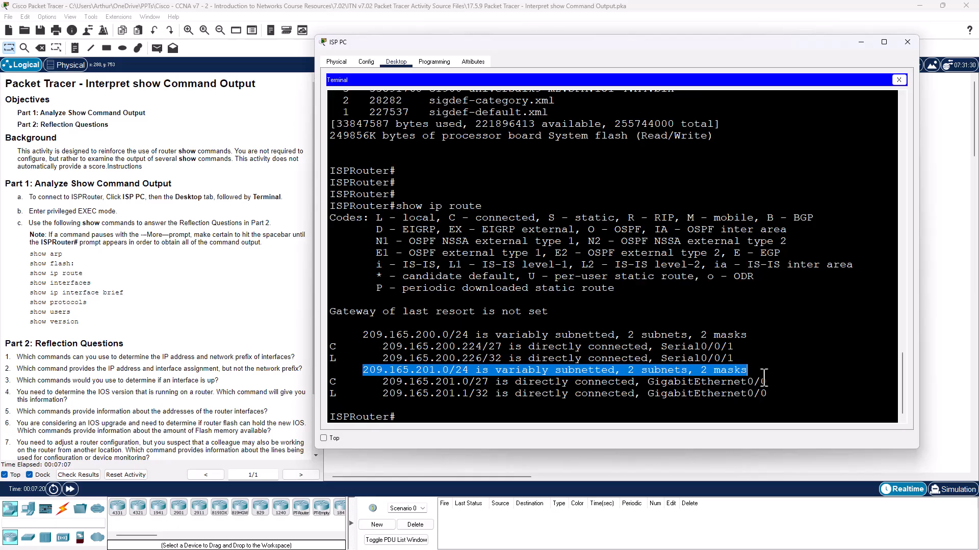
left_click(711, 397)
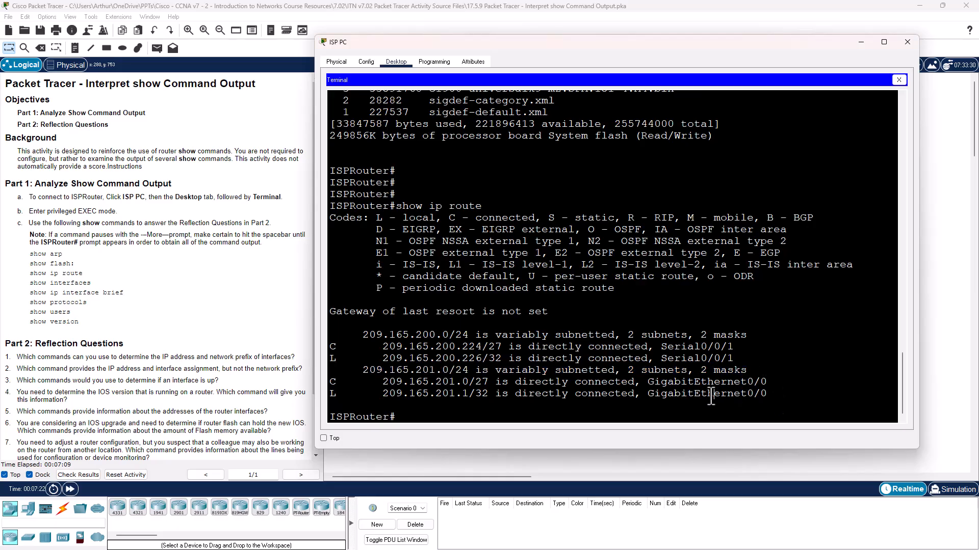
Step: Add blank prompt lines after the routing table and display the details of all router interfaces with show interfaces
key("Return")
key("Return")
key("Return")
type("show int")
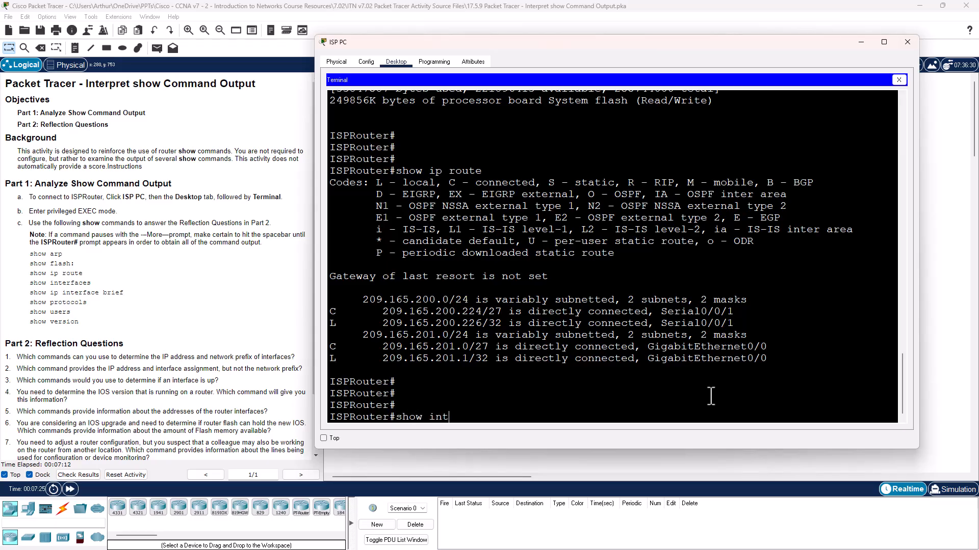
key("Tab")
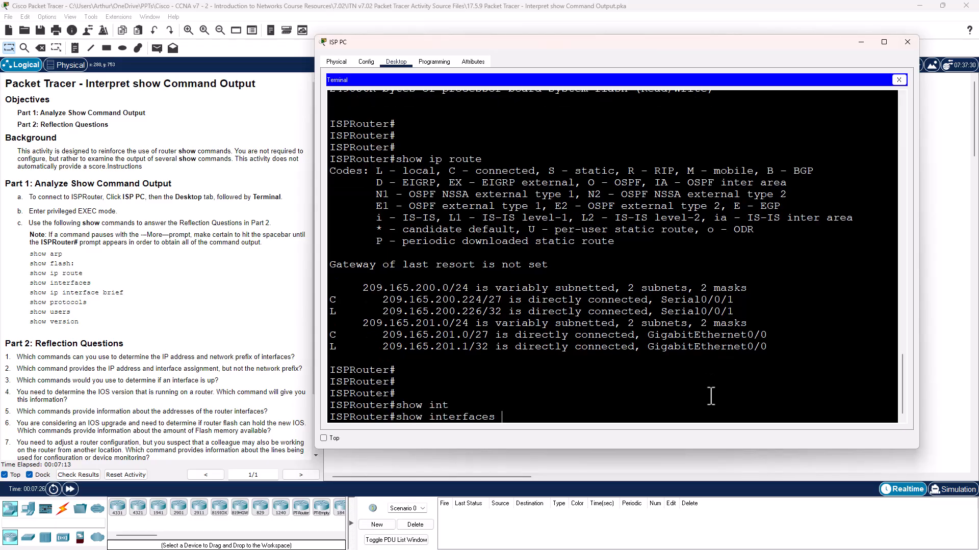
key("Return")
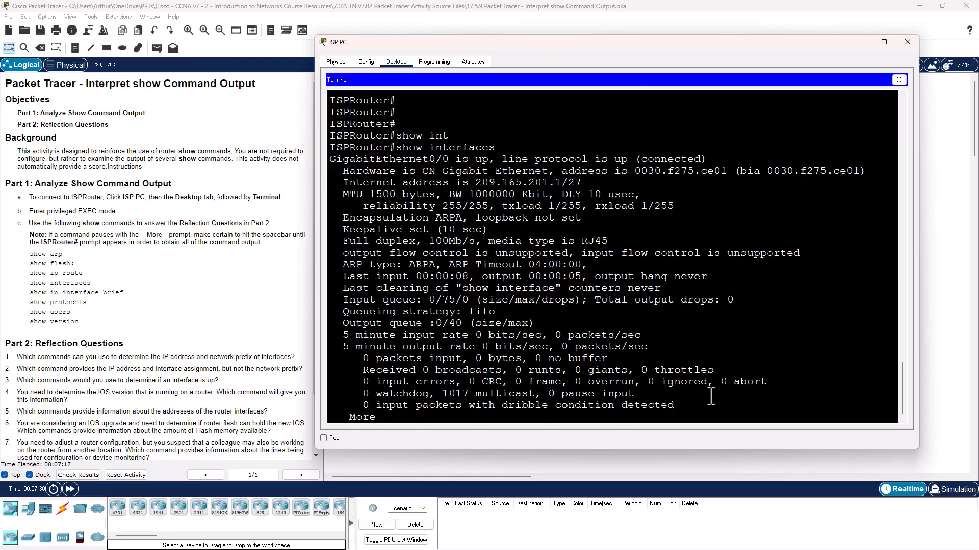
Step: Examine GigabitEthernet0/0's bandwidth, reliability and transmit/receive load values, and the --More-- prompt where the listing pauses
double_click(455, 194)
left_click(459, 206)
left_click_drag(508, 210, 674, 211)
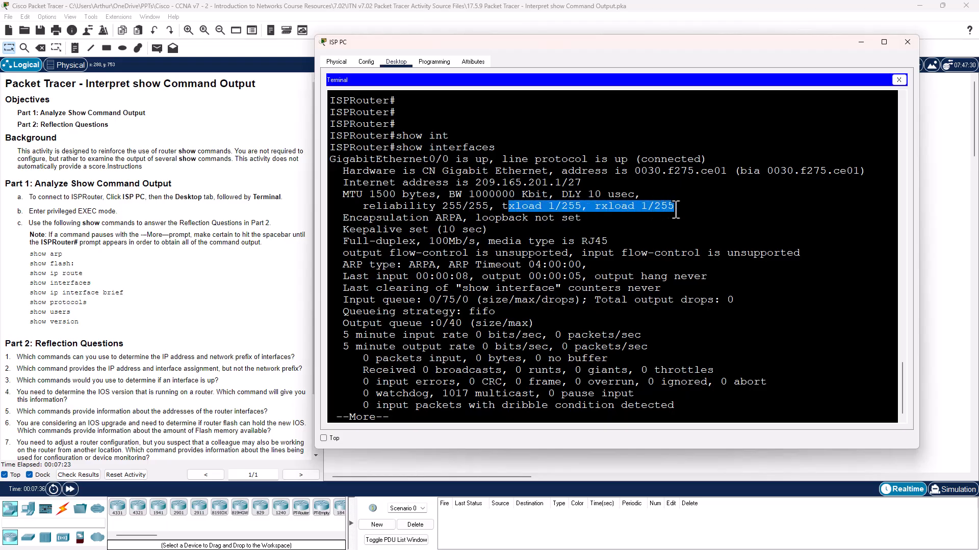
left_click(380, 410)
left_click_drag(392, 417, 328, 421)
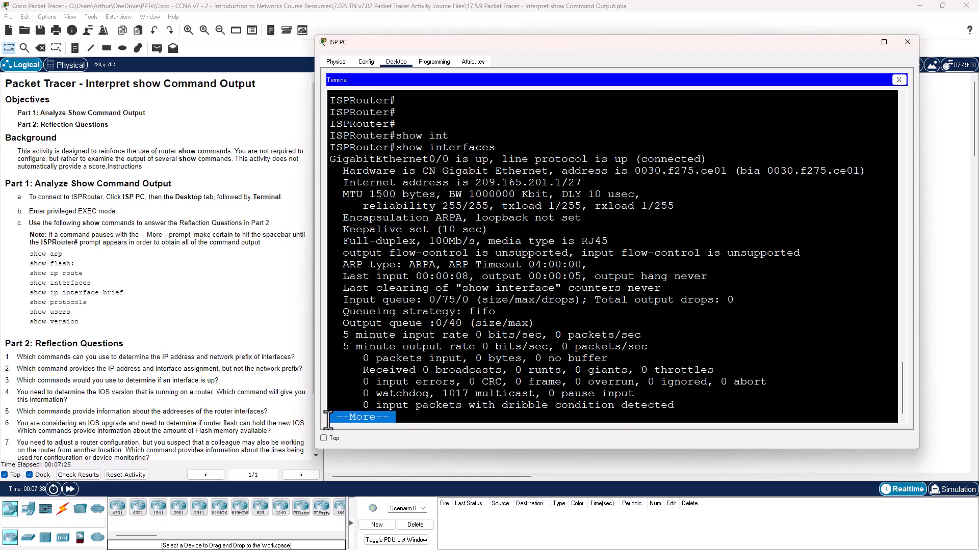
left_click(432, 408)
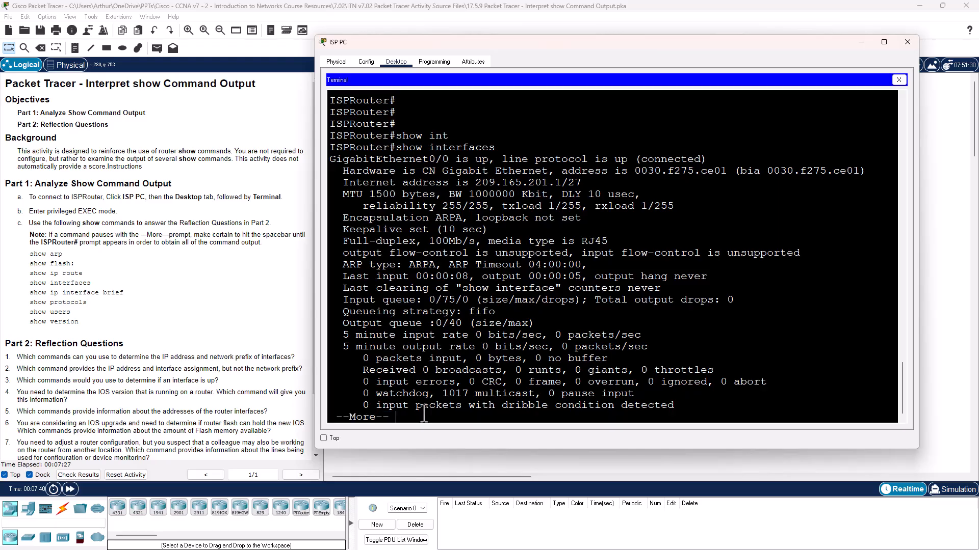
Step: Page through the remaining show interfaces output until the ISPRouter# prompt returns
key("Return")
key("Return")
key("Return")
key("Return")
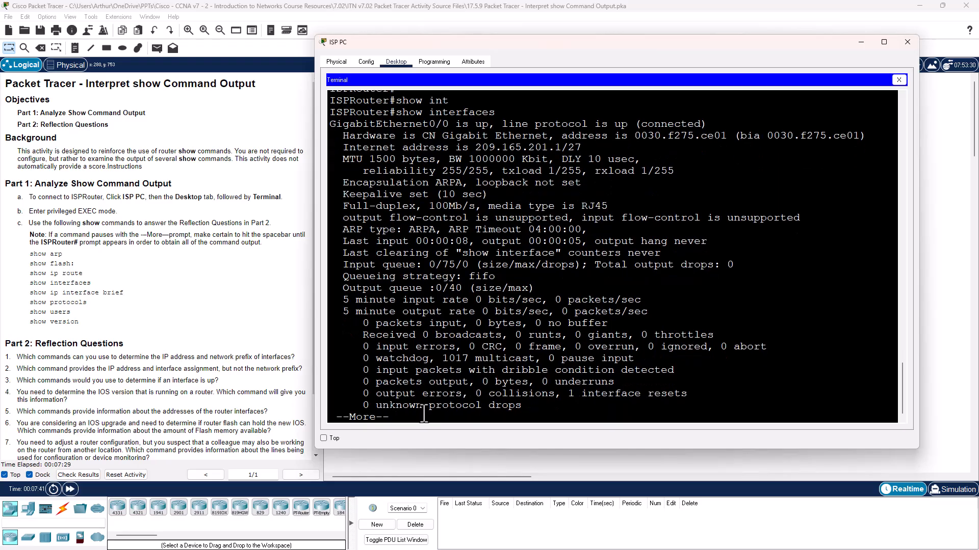
key("Return")
key("space")
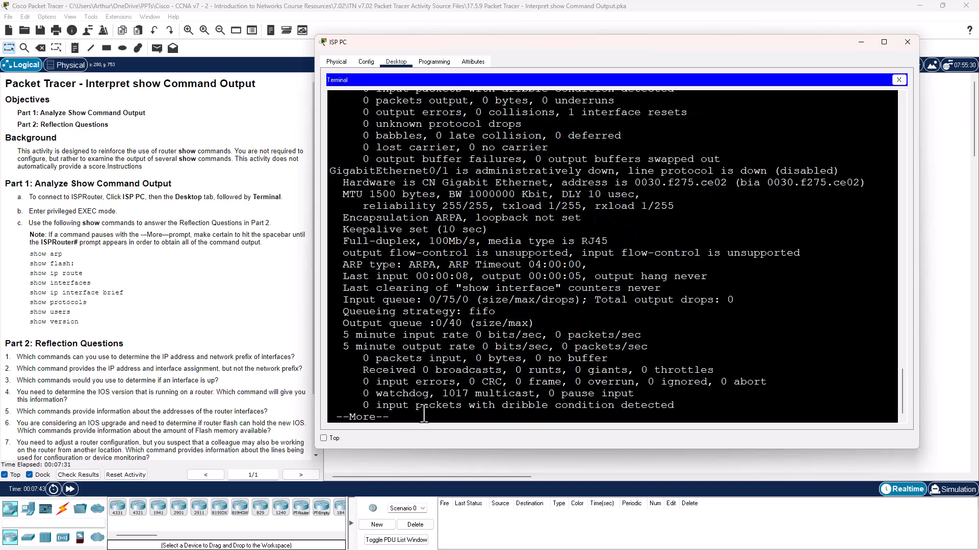
key("space")
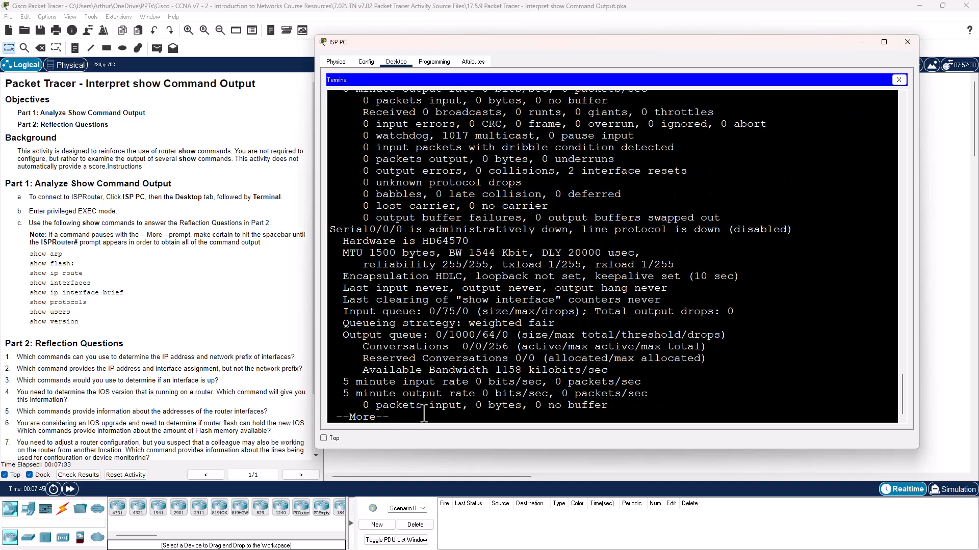
key("space")
key("space")
key("space")
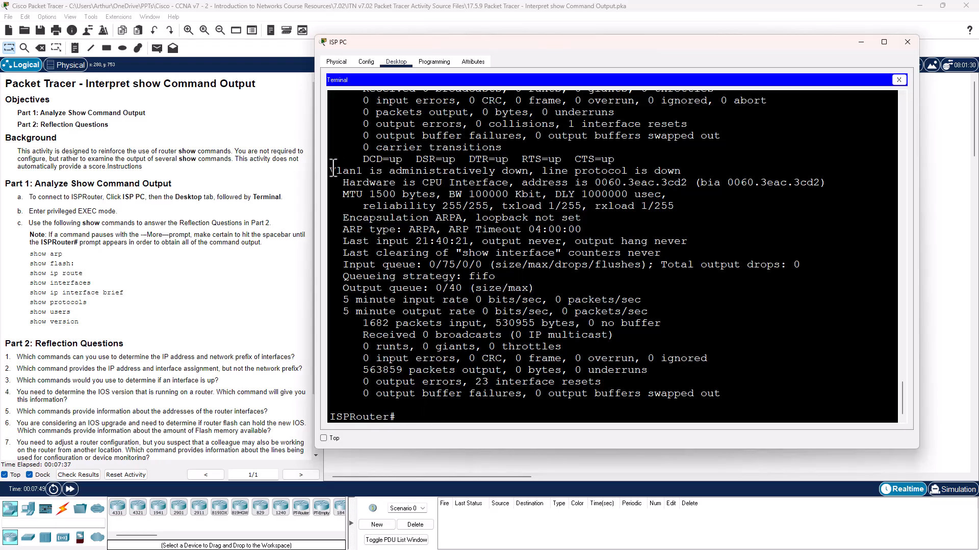
Step: Examine the status lines of Vlan1, Serial0/0/1 and Serial0/0/0 in the show interfaces output
left_click_drag(329, 169, 803, 176)
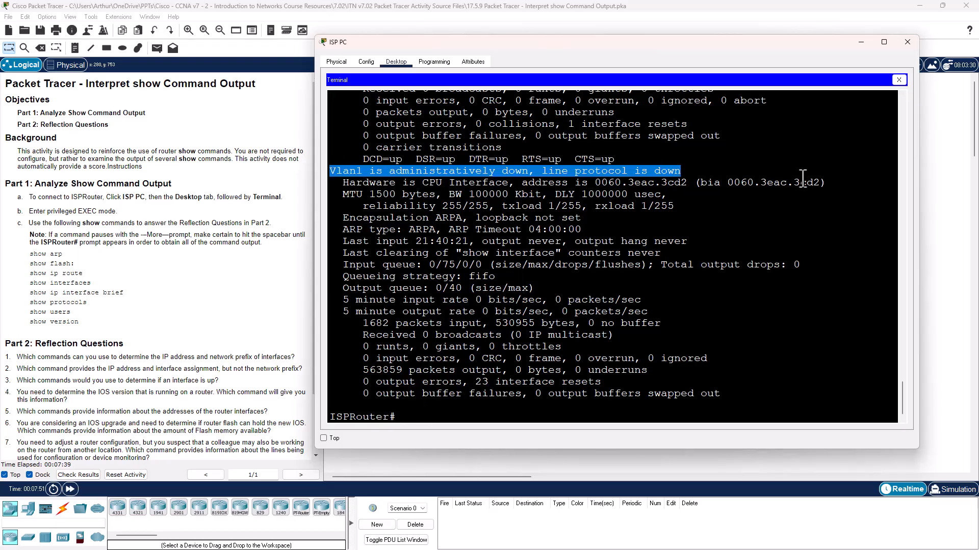
scroll(602, 239, "up", 8)
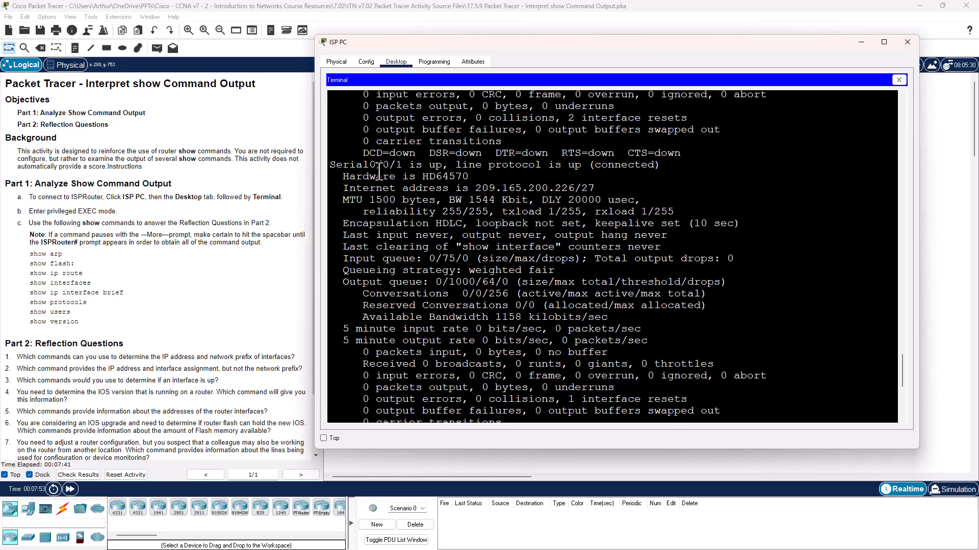
left_click_drag(332, 165, 671, 168)
scroll(609, 232, "up", 11)
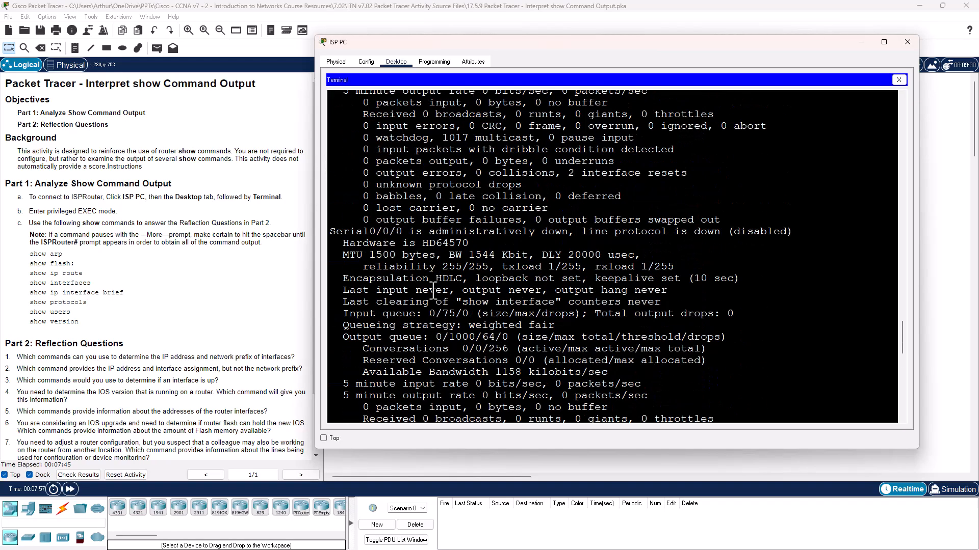
left_click_drag(332, 232, 779, 234)
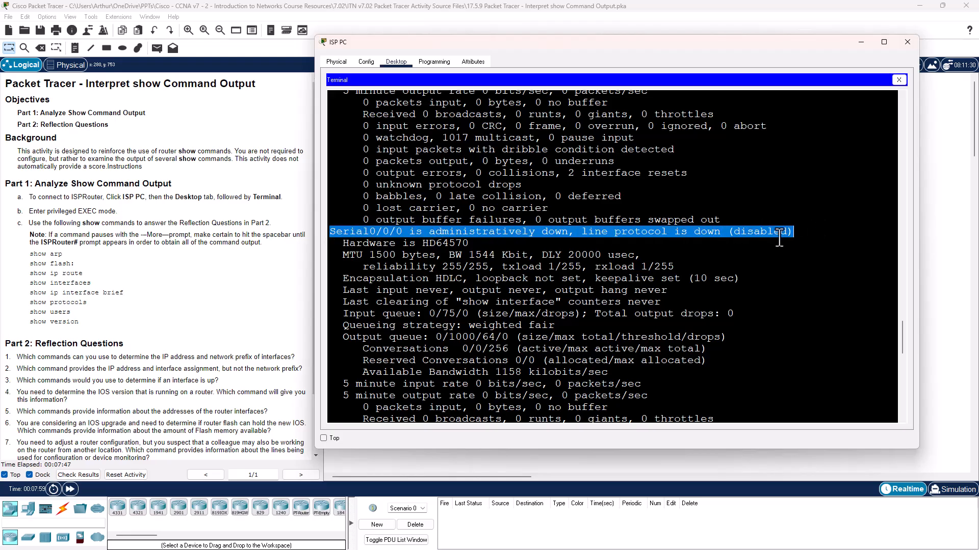
Step: Examine the GigabitEthernet0/1 and GigabitEthernet0/0 entries in the show interfaces output and return to its end
scroll(554, 320, "up", 8)
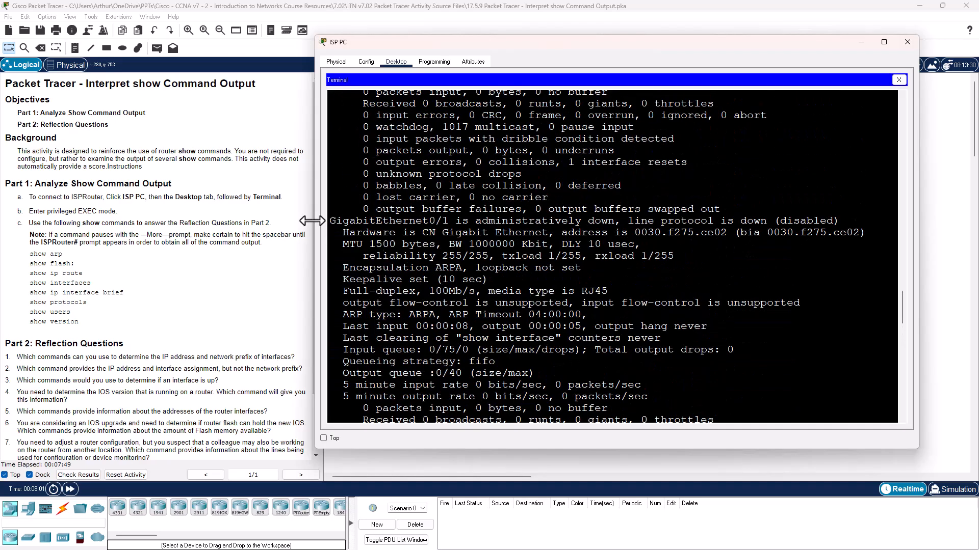
left_click_drag(330, 220, 458, 223)
scroll(423, 260, "up", 8)
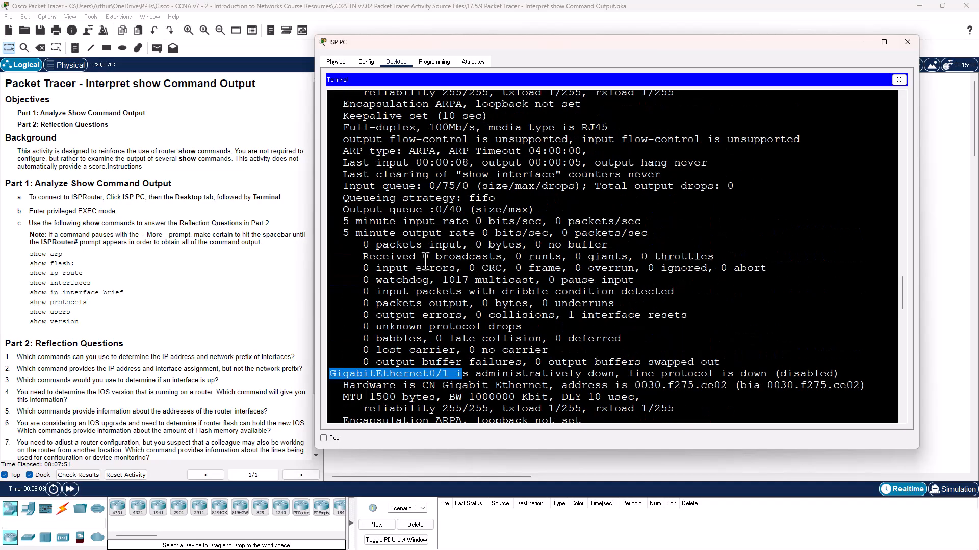
scroll(421, 262, "up", 3)
left_click_drag(329, 199, 456, 198)
scroll(591, 229, "down", 5)
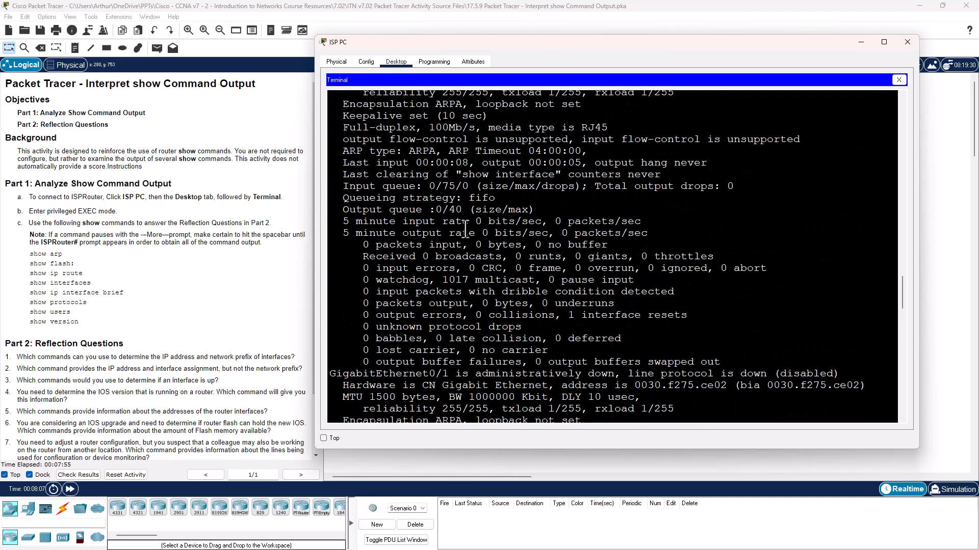
scroll(465, 230, "down", 3)
scroll(466, 230, "down", 15)
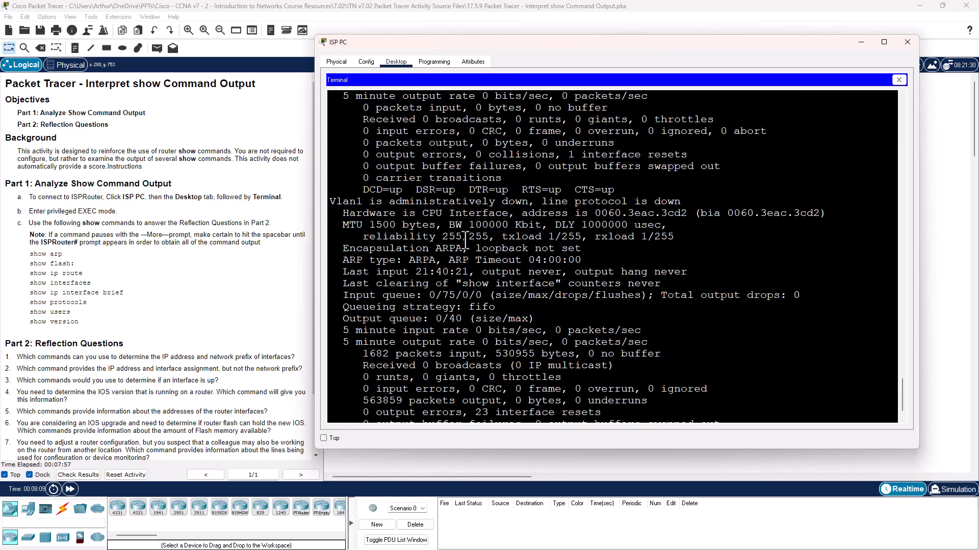
Step: Add blank prompt lines and list the available options for the show interfaces command with ?
key("Return")
key("Return")
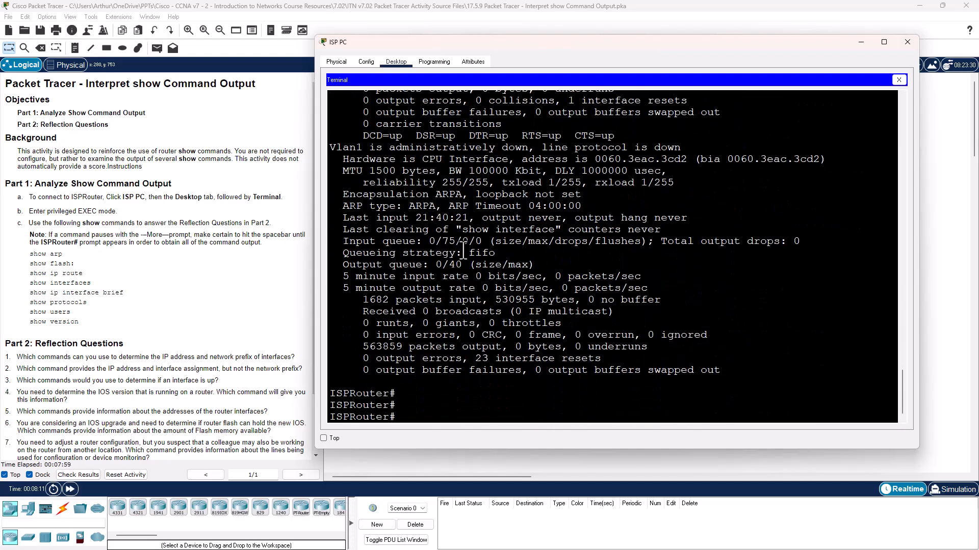
key("Up")
type("?")
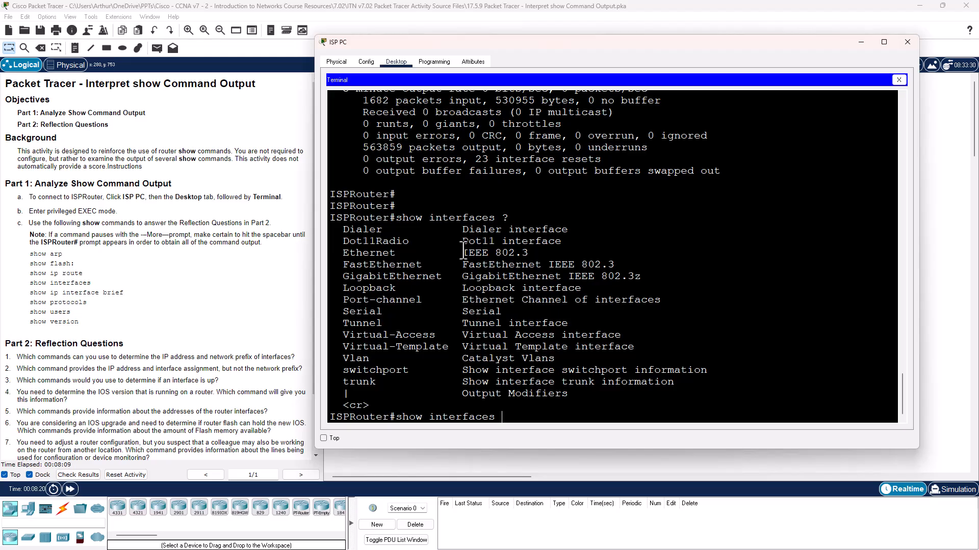
Step: Try to run show interfaces gigabitEthernet without an interface number
type("gig")
key("Tab")
key("Return")
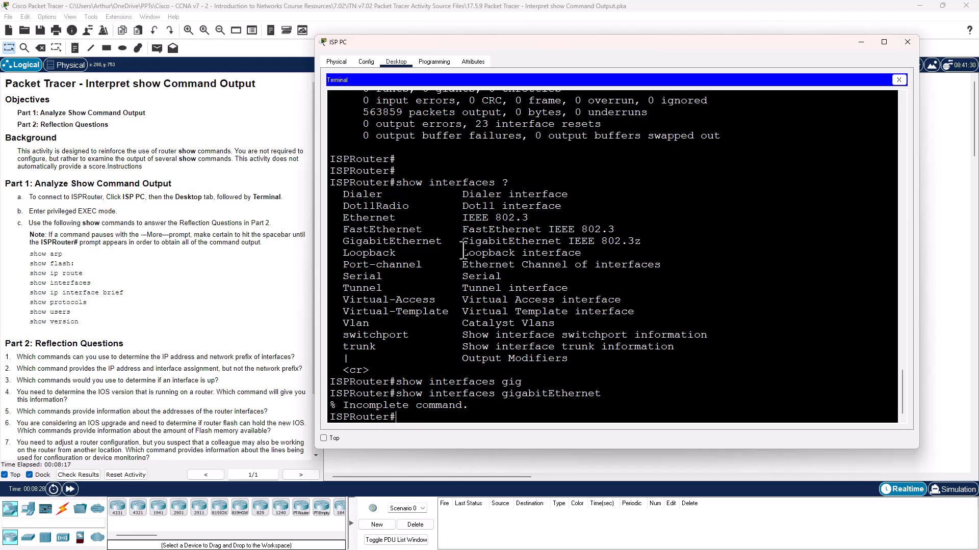
Step: Check the number options for show interfaces gigabitEthernet with ?, and display the complete details of interface 0/0
key("Up")
type("?")
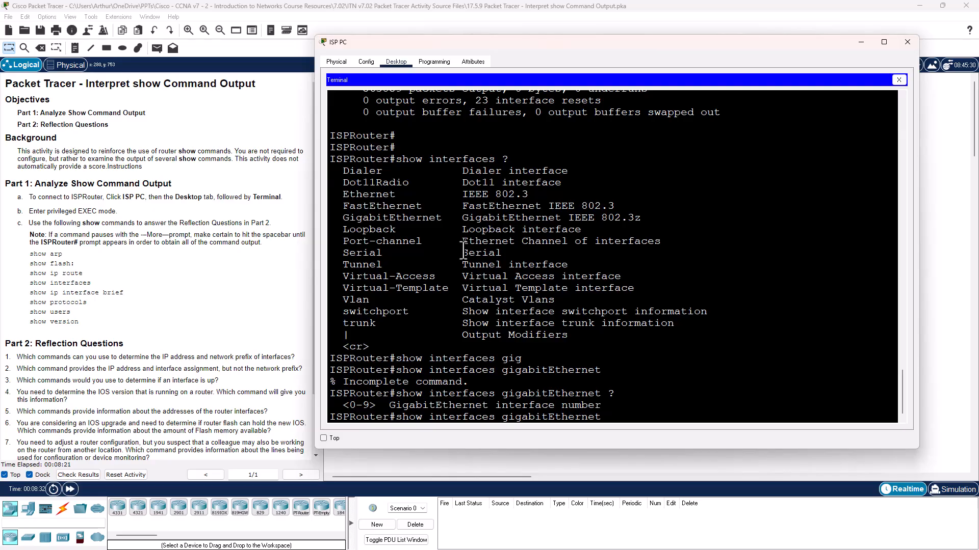
type("0/0")
key("Return")
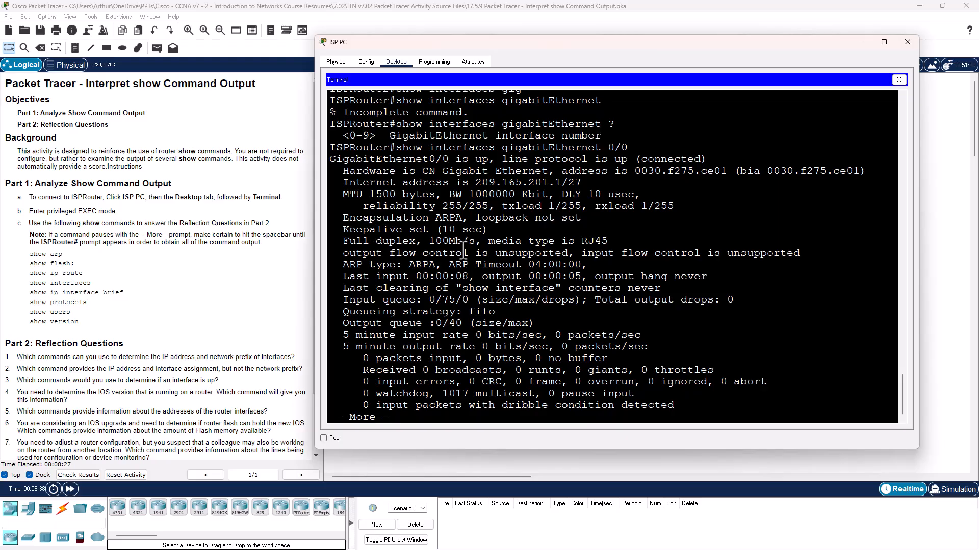
key("space")
Step: Examine the status line of GigabitEthernet0/0 in its interface details and return to the command prompt
scroll(462, 250, "up", 5)
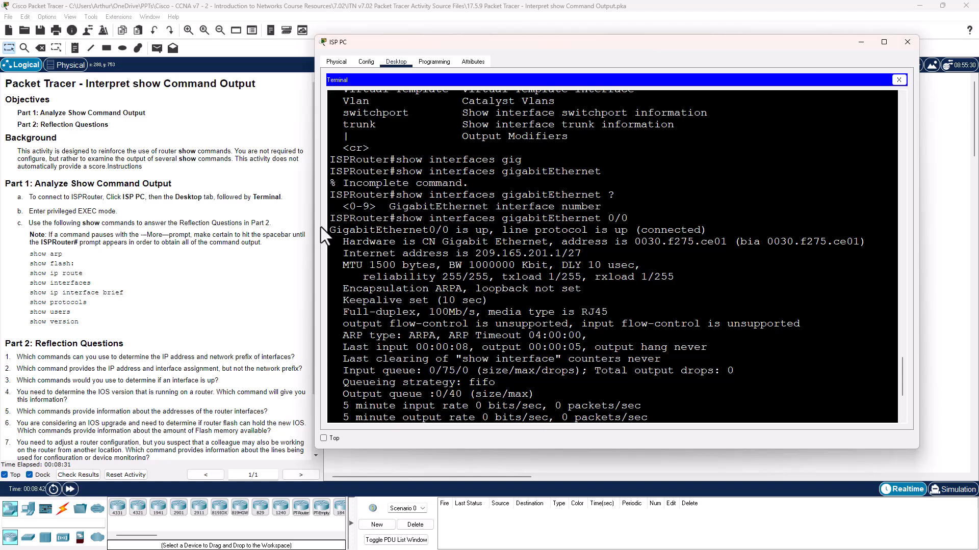
left_click_drag(329, 230, 738, 229)
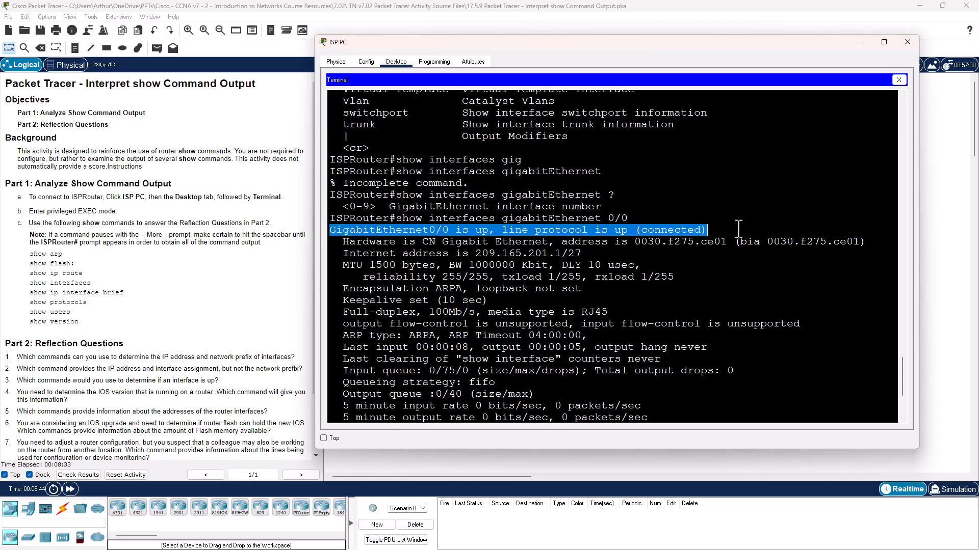
scroll(738, 229, "down", 5)
left_click(498, 417)
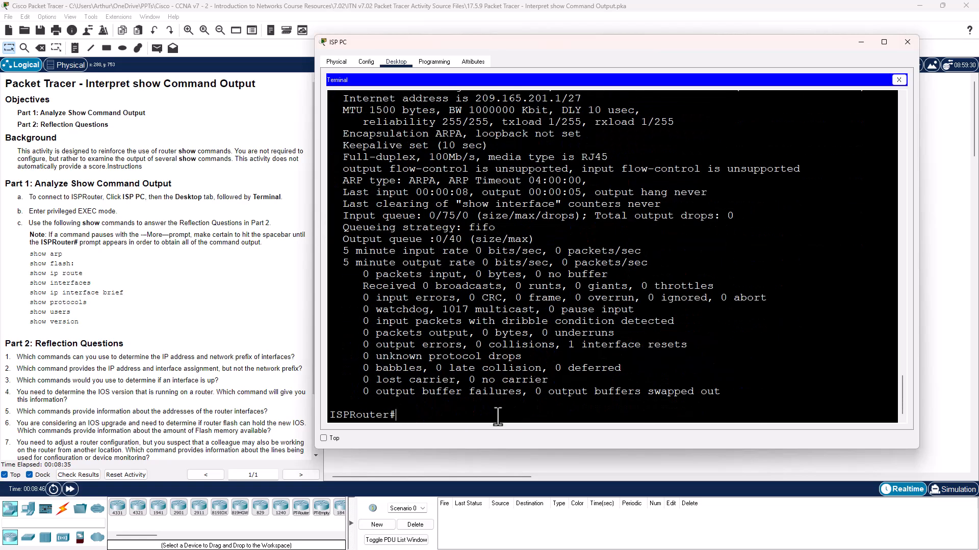
Step: Try to display both Gigabit interfaces at once with show interfaces gigabitEthernet 0/0-0/1
key("Up")
type("-0/1")
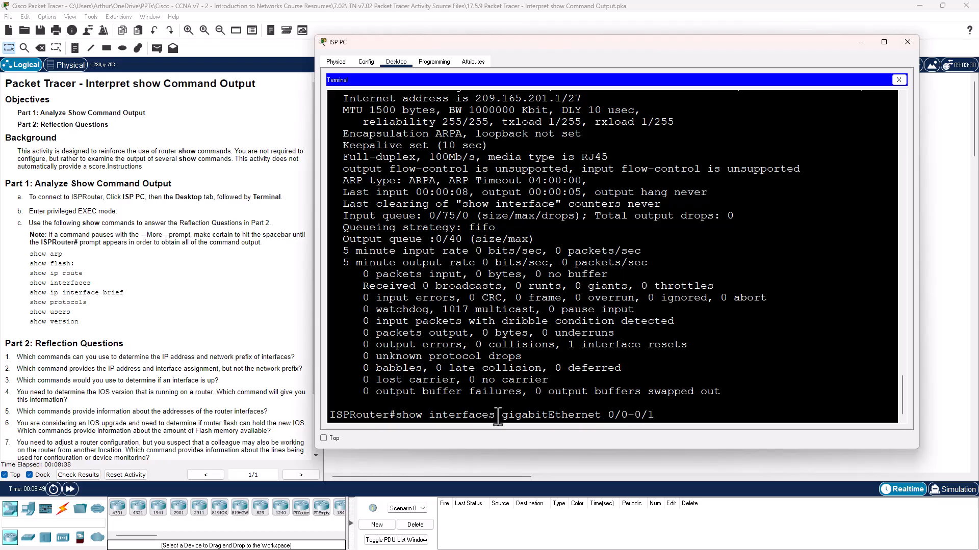
key("Return")
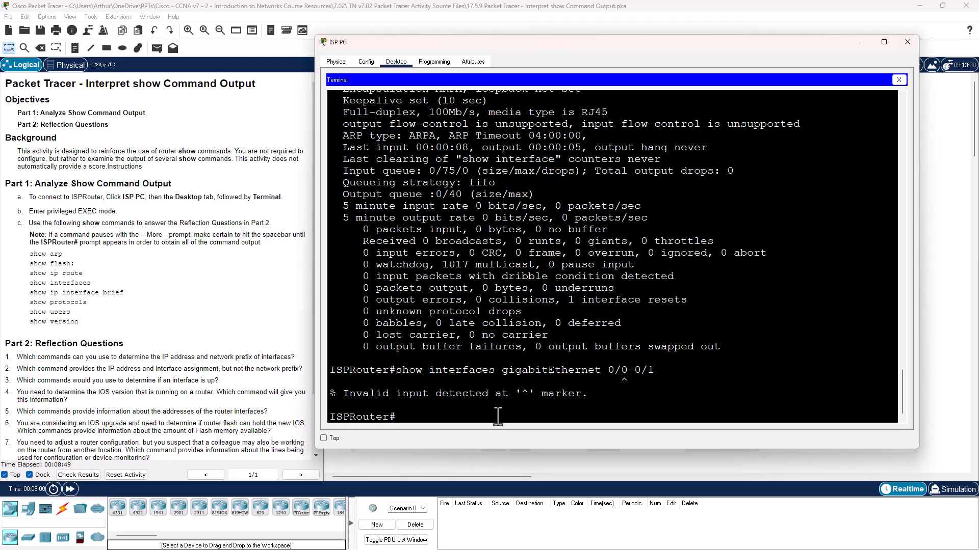
Step: Correct the interface number to 0/1 and display the complete output of show interfaces gigabitEthernet 0/1
key("Up")
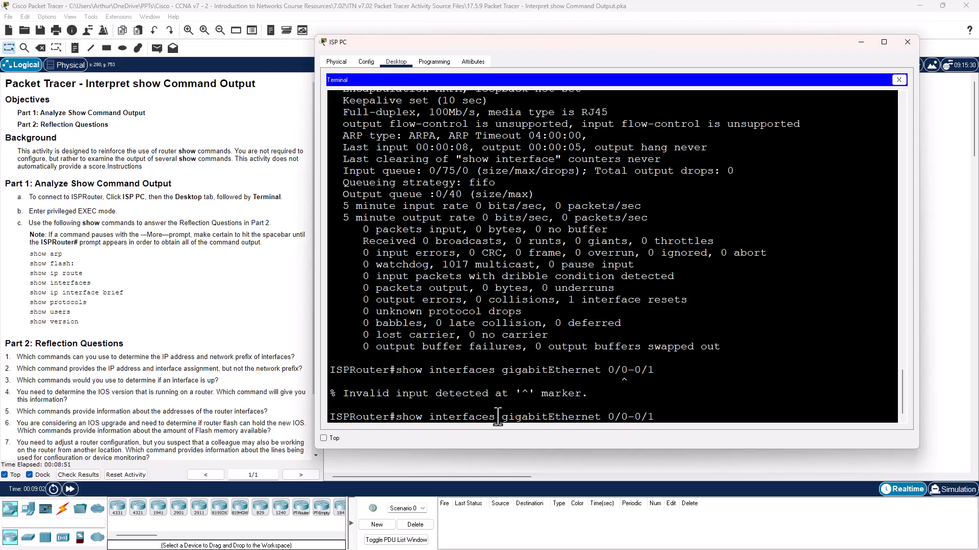
key("BackSpace")
key("BackSpace")
key("BackSpace")
key("BackSpace")
key("BackSpace")
type("1")
key("Return")
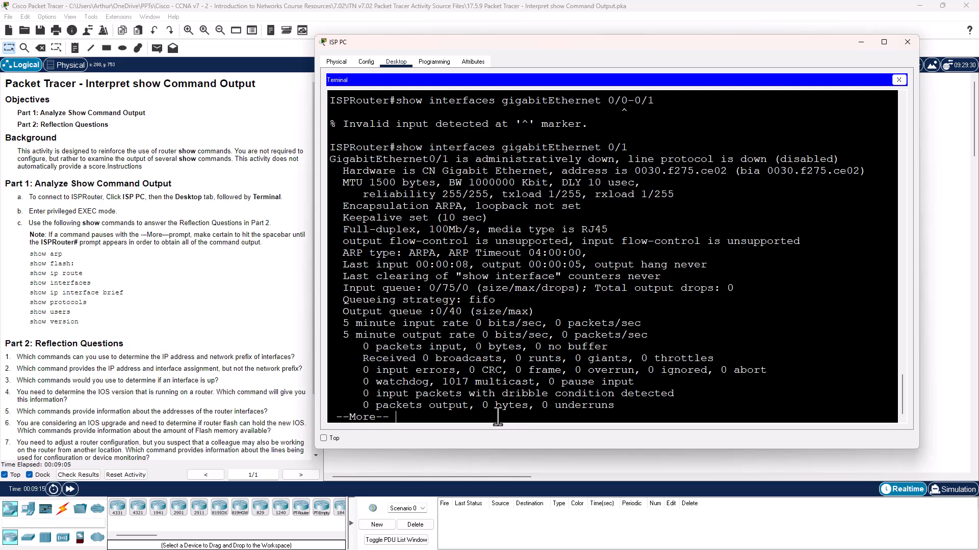
key("space")
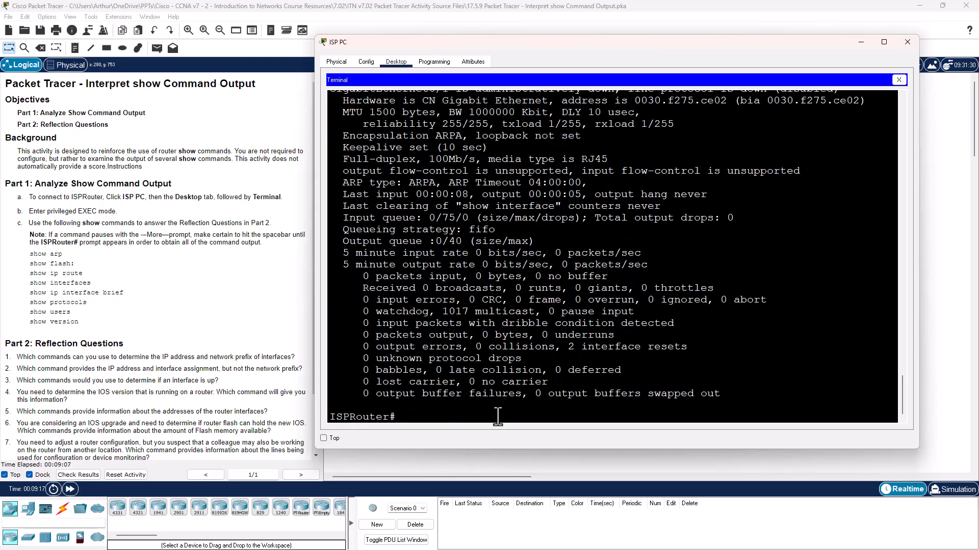
Step: Below several blank prompt lines, display the interface summary with show ip int brief and examine GigabitEthernet0/1's status
key("Return")
key("Return")
key("Return")
key("Return")
key("Return")
key("Return")
key("Return")
key("Return")
key("Return")
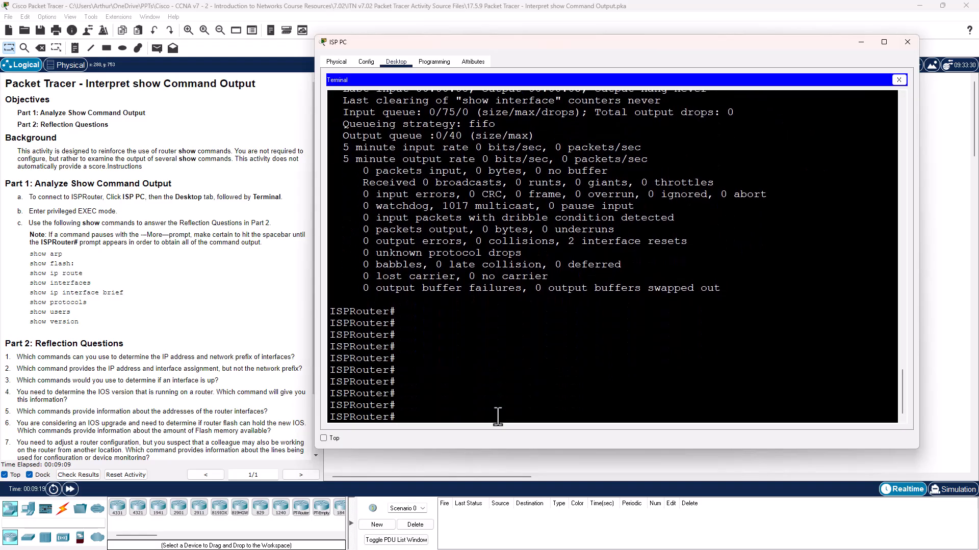
type("show ip int")
key("Tab")
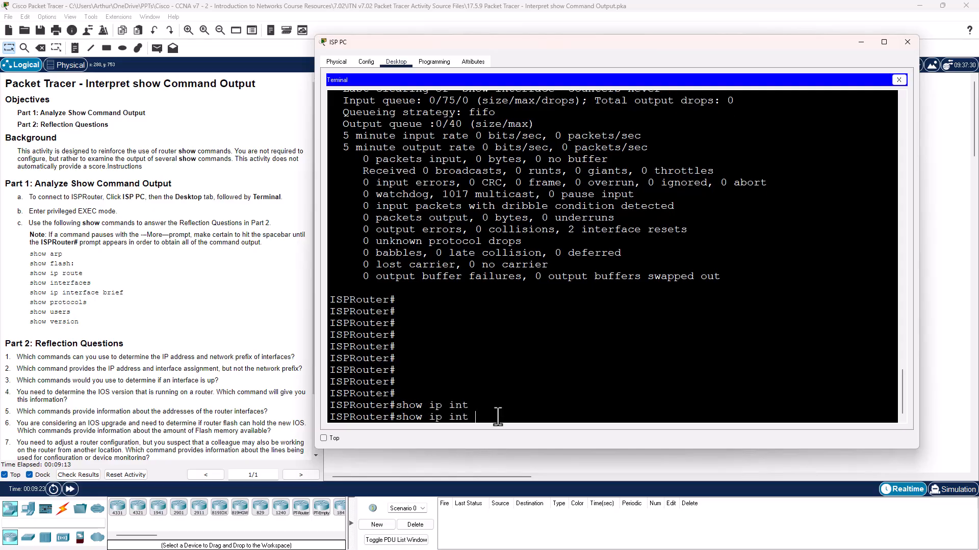
type("brief")
key("Return")
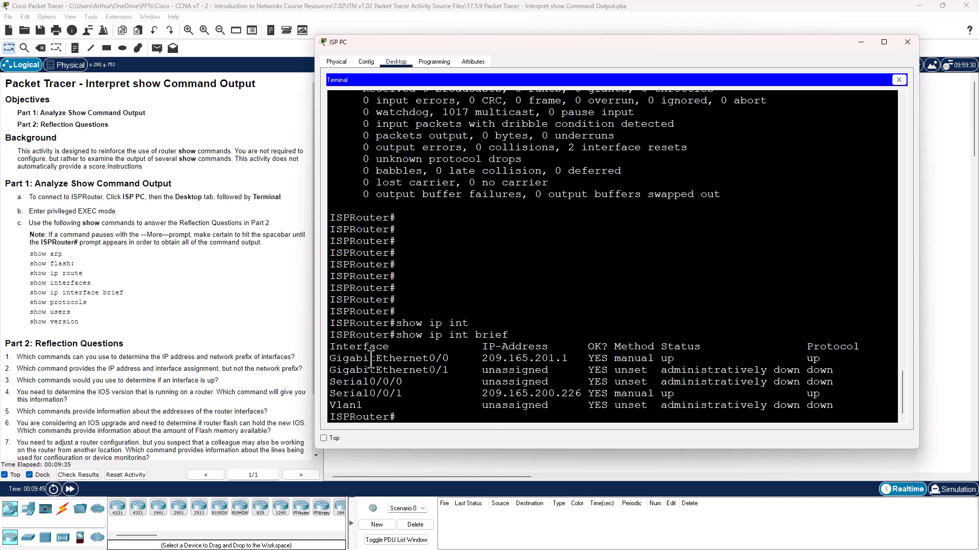
left_click_drag(363, 370, 802, 368)
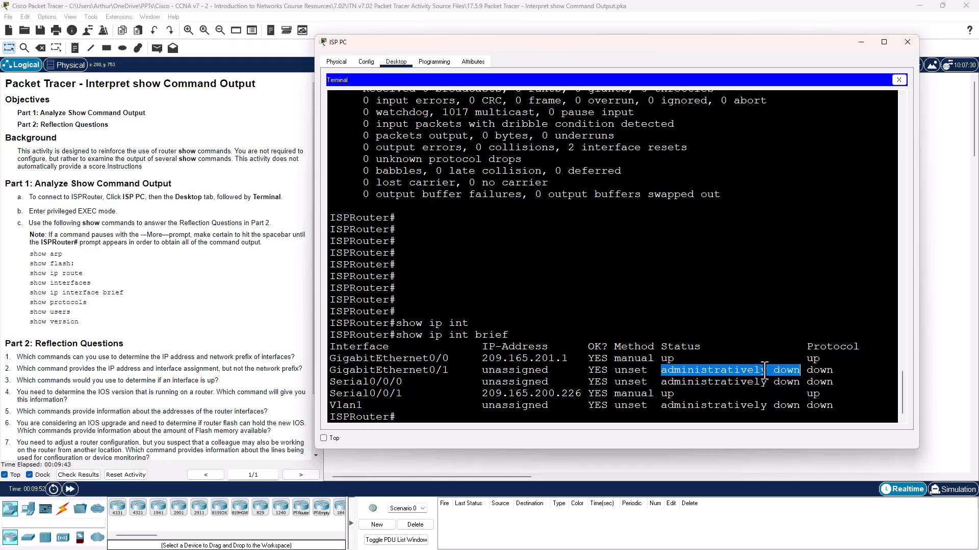
Step: Below several blank prompt lines on ISPRouter, run show protocols
left_click(753, 370)
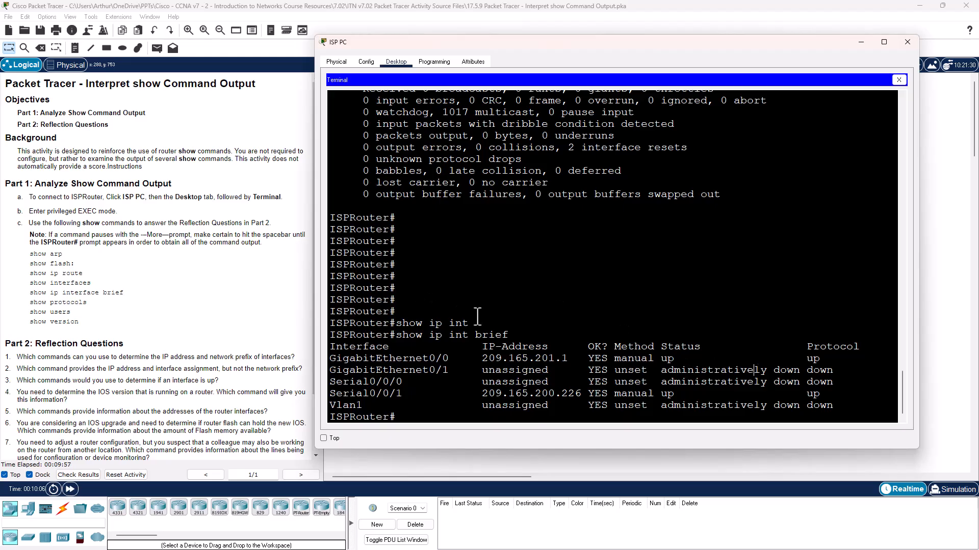
key("Return")
key("Return")
key("Return")
key("Return")
key("Return")
key("Return")
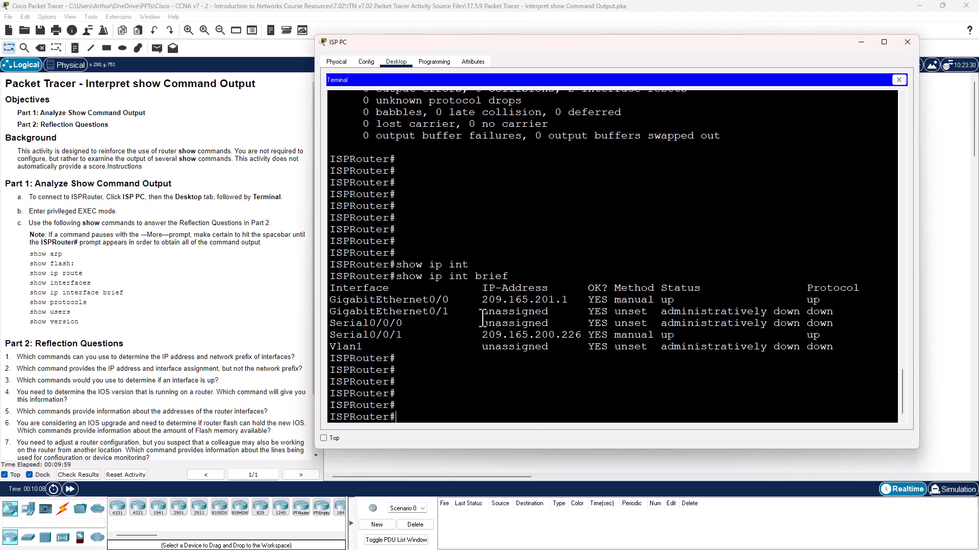
type("show")
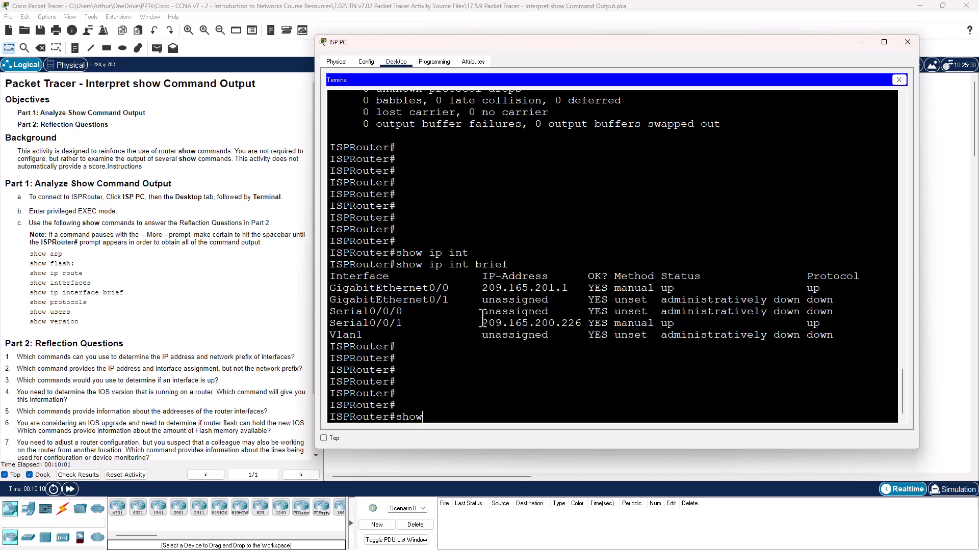
type(" protoco")
type("ols")
key("BackSpace")
key("BackSpace")
key("BackSpace")
type("ls")
key("Return")
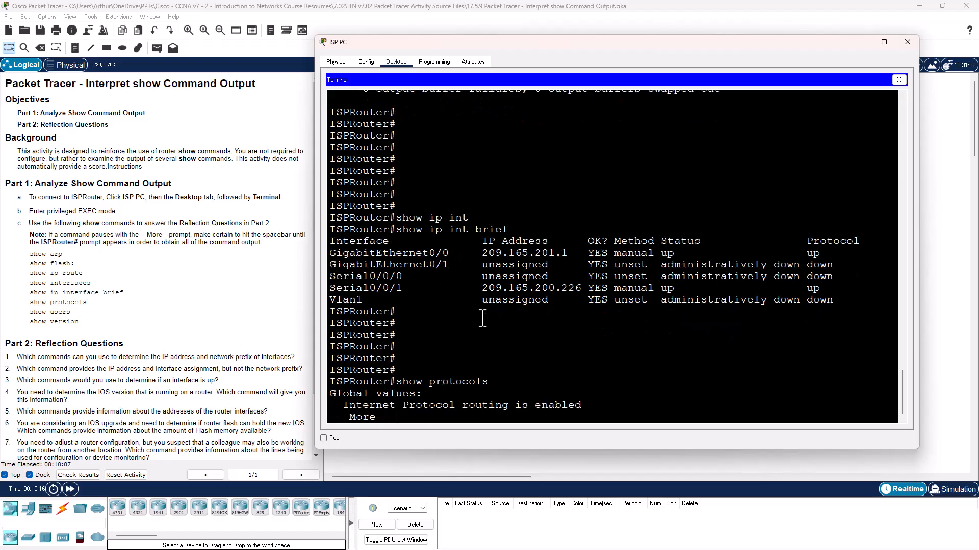
Step: Advance through the remaining show protocols output until the ISPRouter# prompt returns
key("Return")
key("Return")
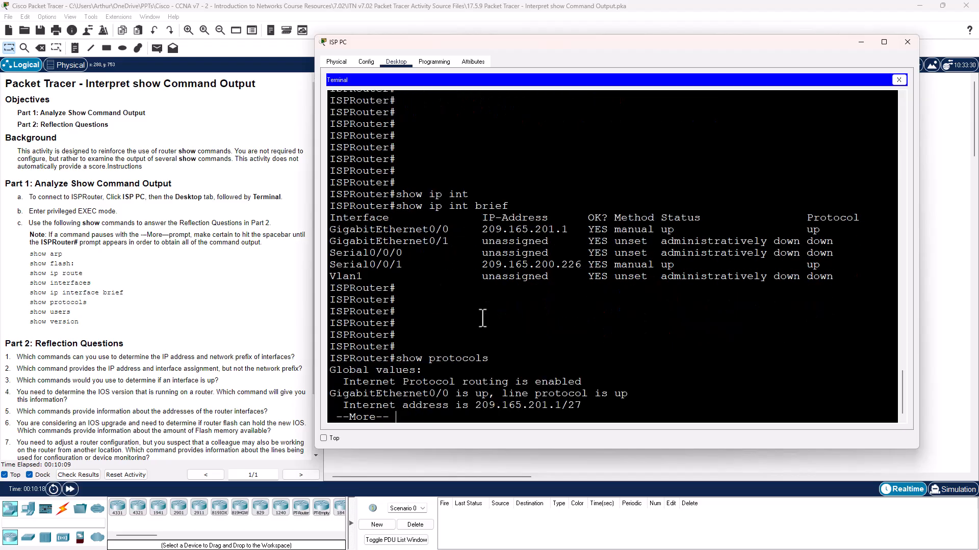
key("Return")
key("Return")
key("Return")
key("Return")
key("Return")
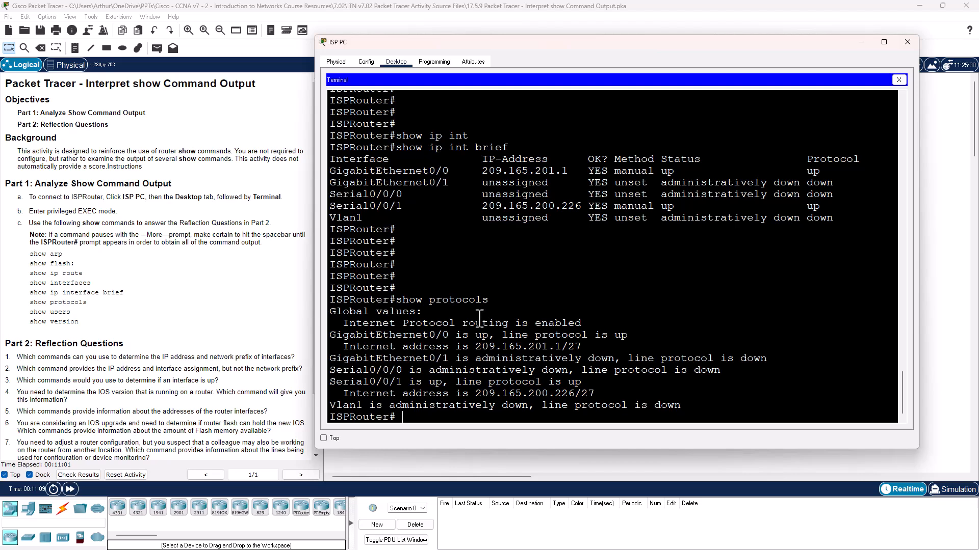
Step: Examine the global values and the per-interface status and address lines in the show protocols output
left_click_drag(334, 313, 453, 309)
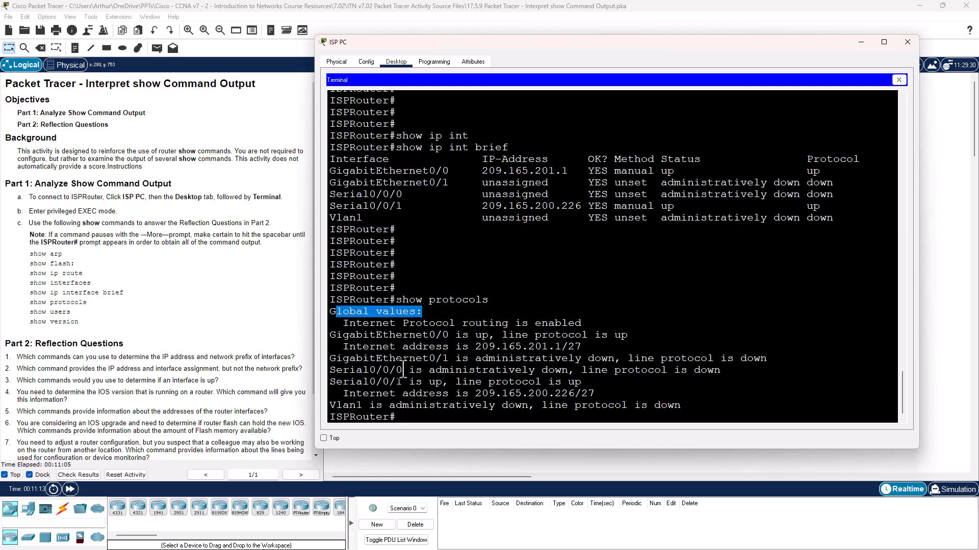
left_click_drag(417, 367, 407, 349)
left_click_drag(336, 335, 451, 339)
left_click_drag(335, 362, 416, 383)
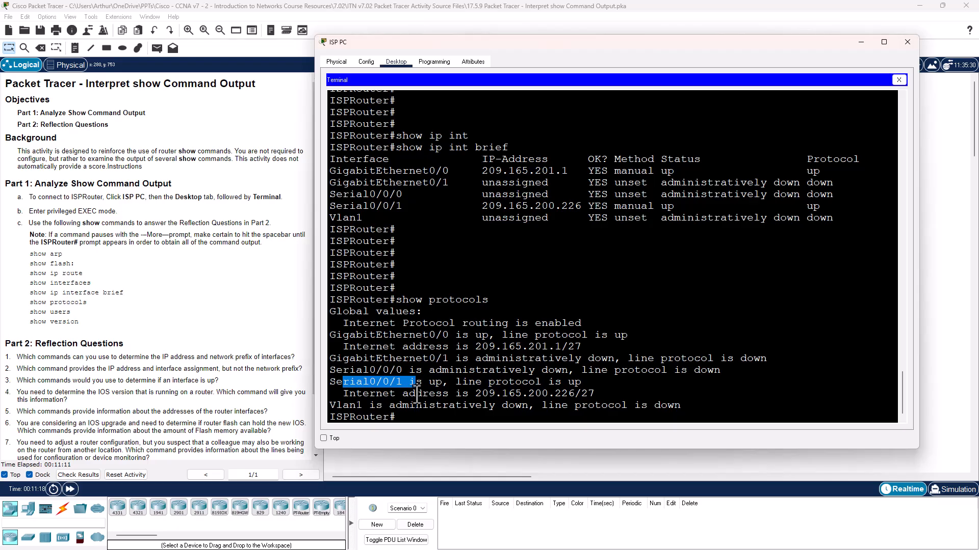
Step: Push the earlier output out of view with blank prompt lines and run show users
left_click(407, 414)
key("Return")
key("Return")
key("Return")
key("Return")
key("Return")
key("Return")
key("Return")
key("Return")
key("Return")
key("Return")
key("Return")
key("Return")
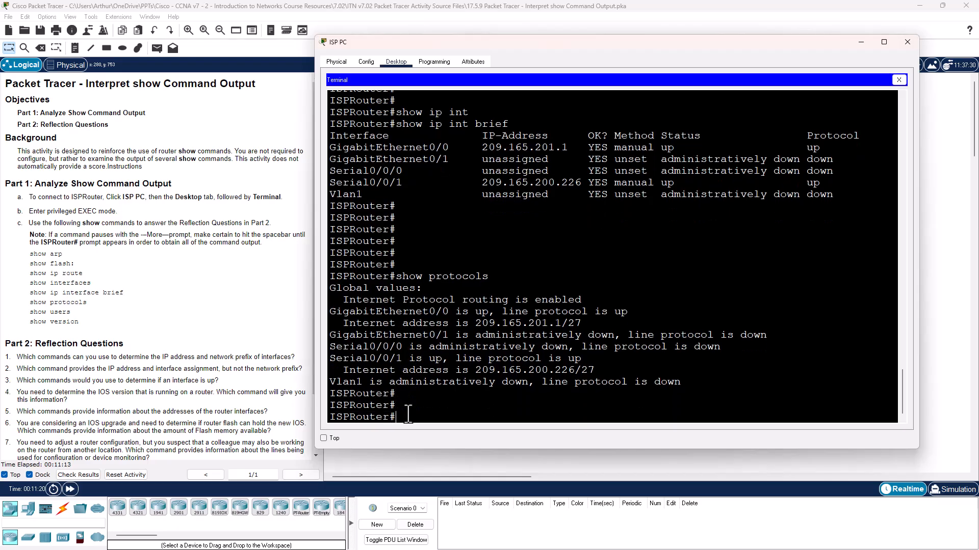
key("Return")
key("Return")
key("Return")
key("Return")
key("Return")
key("Return")
key("Return")
key("Return")
key("Return")
key("Return")
key("Return")
key("Return")
key("Return")
key("Return")
key("Return")
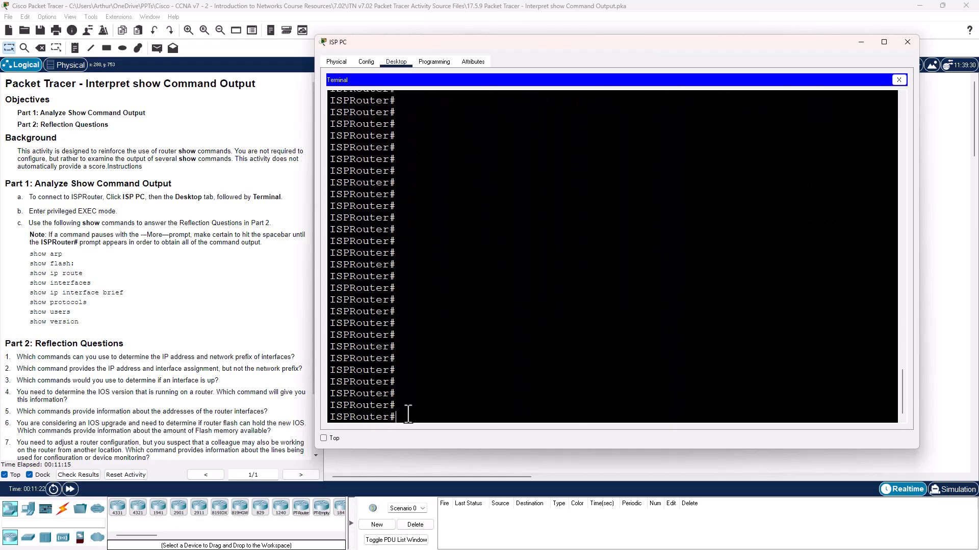
type("show users")
key("Return")
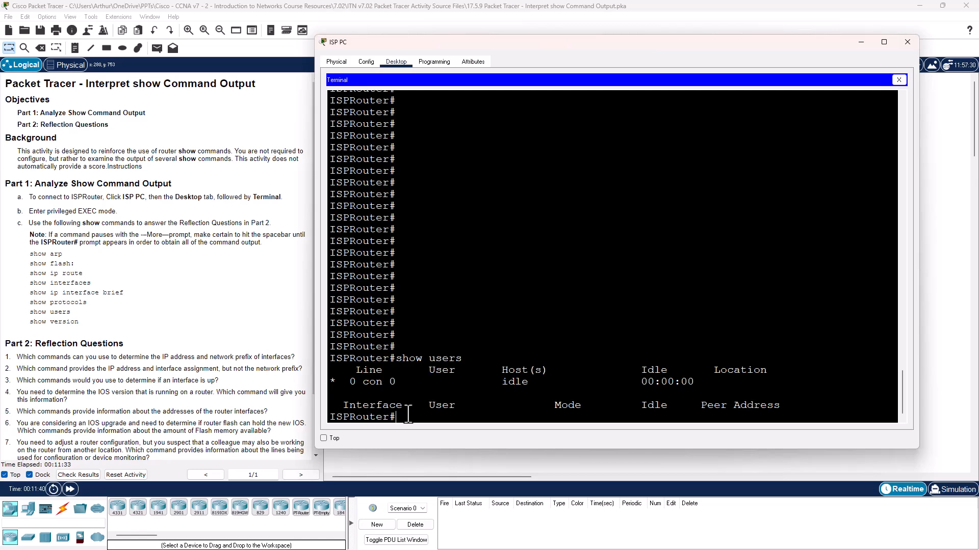
Step: Separate the user listing with blank prompt lines and run show version
key("Return")
key("Return")
key("Return")
key("Return")
key("Return")
key("Return")
key("Return")
key("Return")
key("Return")
key("Return")
key("Return")
key("Return")
key("Return")
key("Return")
key("Return")
key("Return")
key("Return")
key("Return")
key("Return")
key("Return")
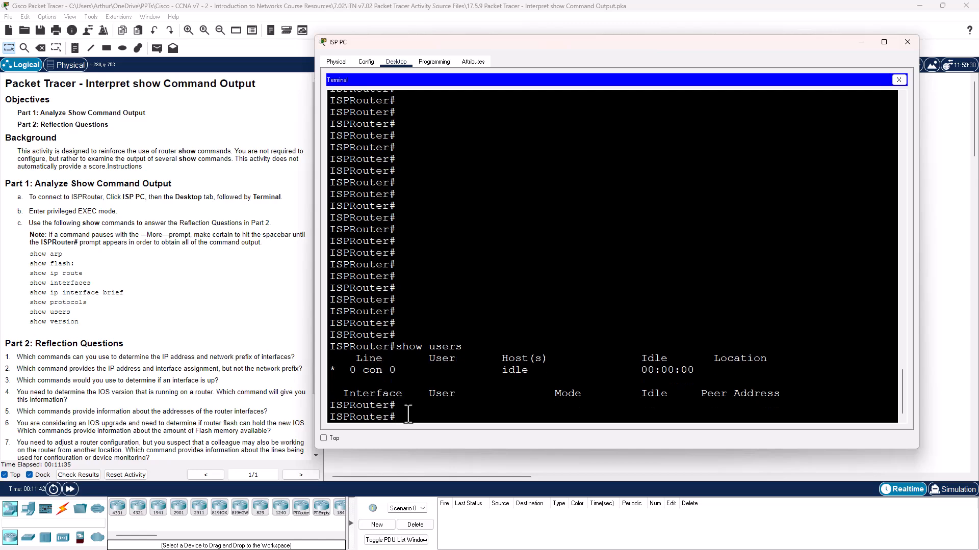
type("show version")
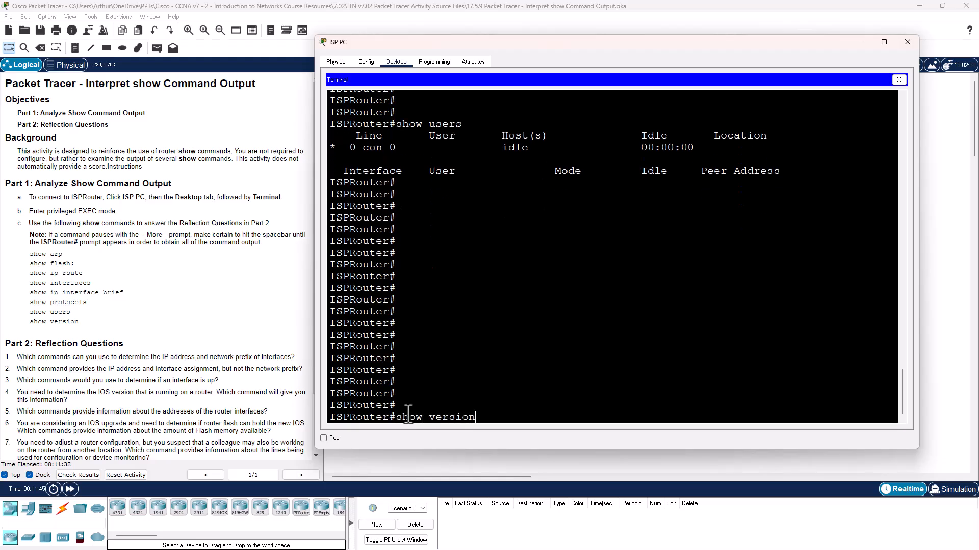
key("Return")
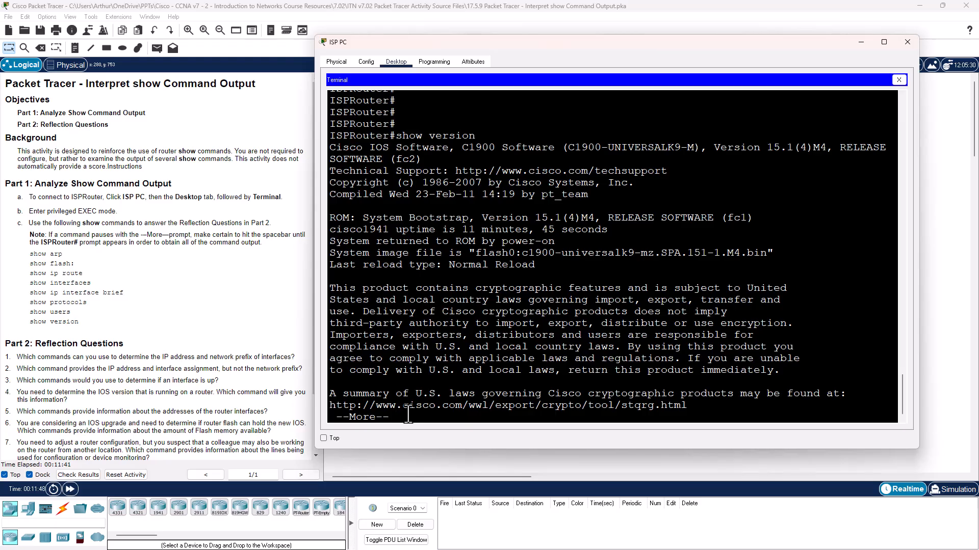
Step: Examine the IOS software version, ROM bootstrap version, uptime and system image file in the show version output
left_click_drag(336, 147, 457, 160)
left_click(748, 155)
left_click_drag(714, 147, 446, 158)
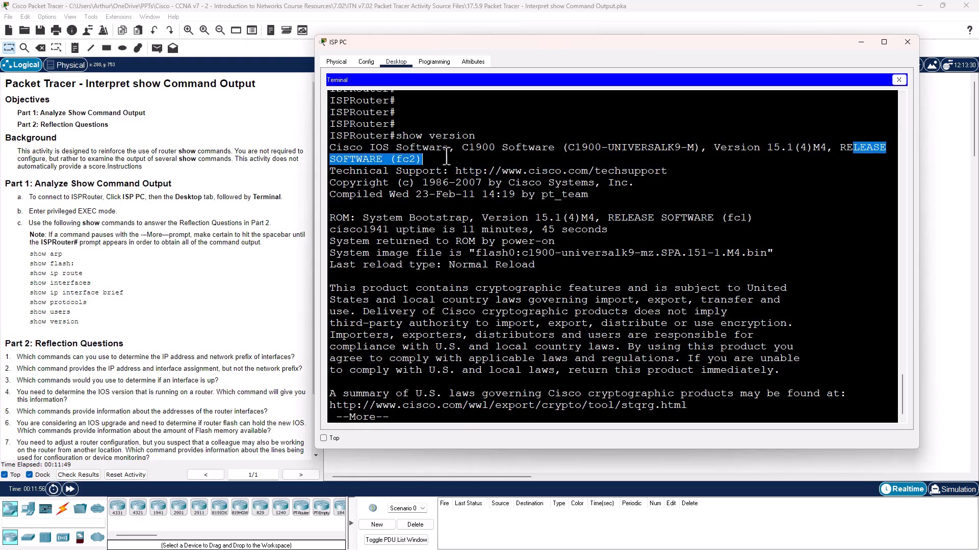
left_click_drag(356, 219, 777, 219)
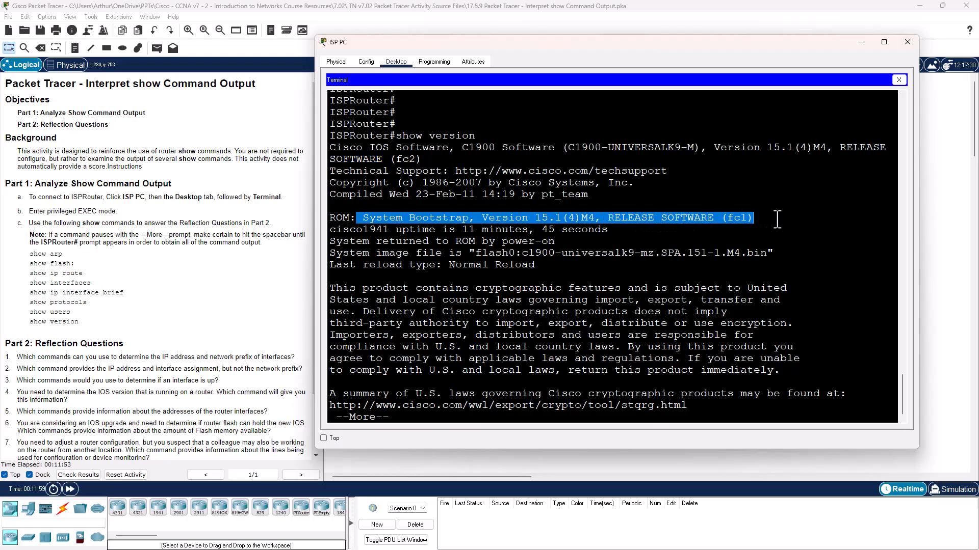
left_click_drag(396, 229, 634, 231)
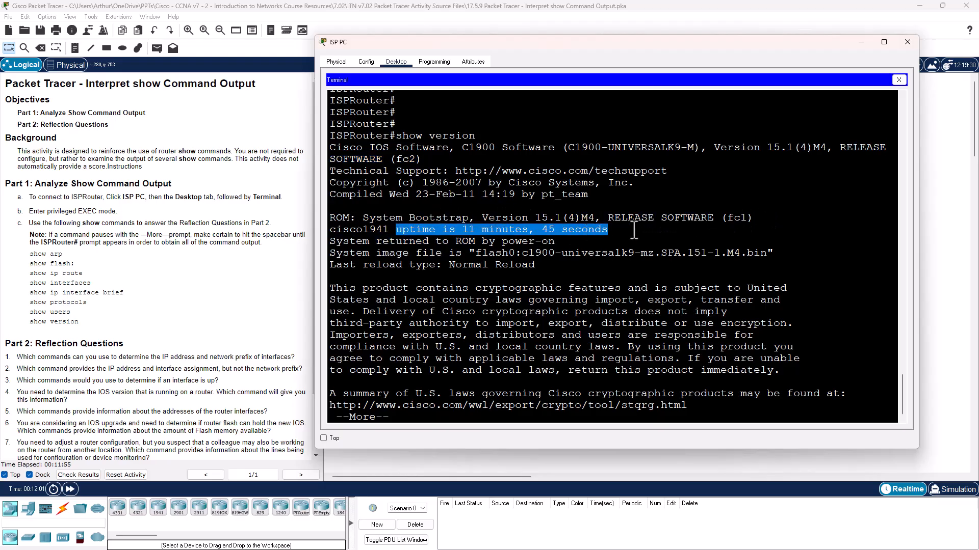
left_click_drag(767, 253, 472, 258)
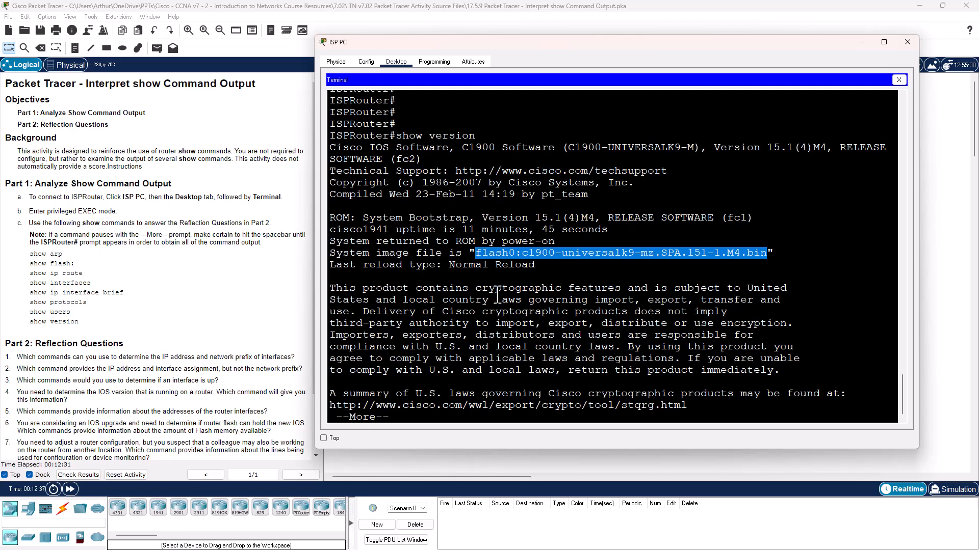
Step: Page through the rest of the show version output to the ISPRouter# prompt
left_click(489, 293)
key("space")
key("space")
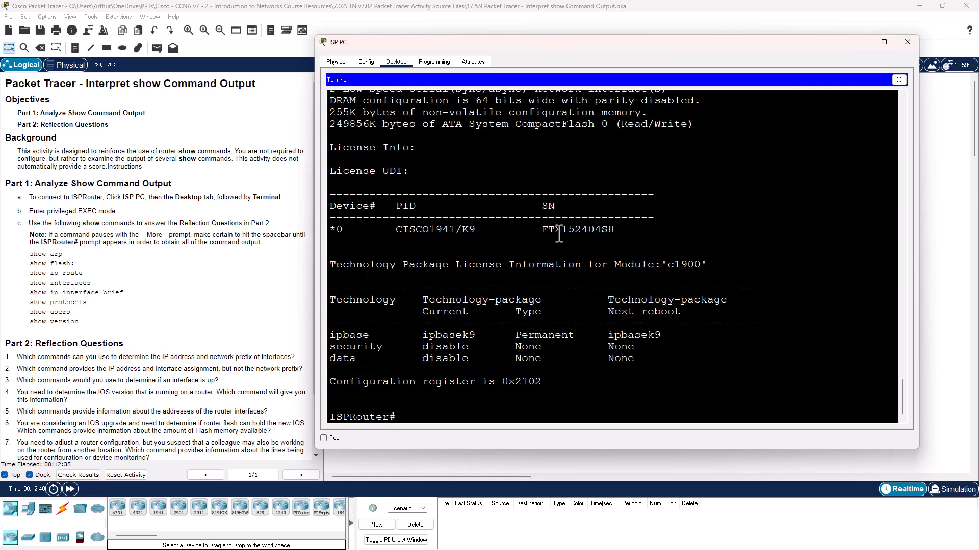
Step: Examine the device serial number area and the current state of the security and data technology packages
double_click(577, 219)
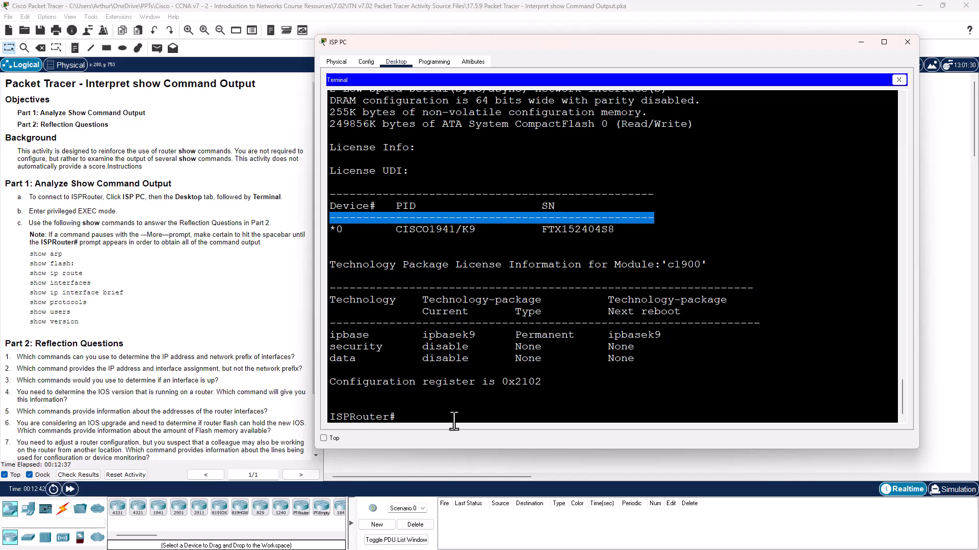
double_click(343, 347)
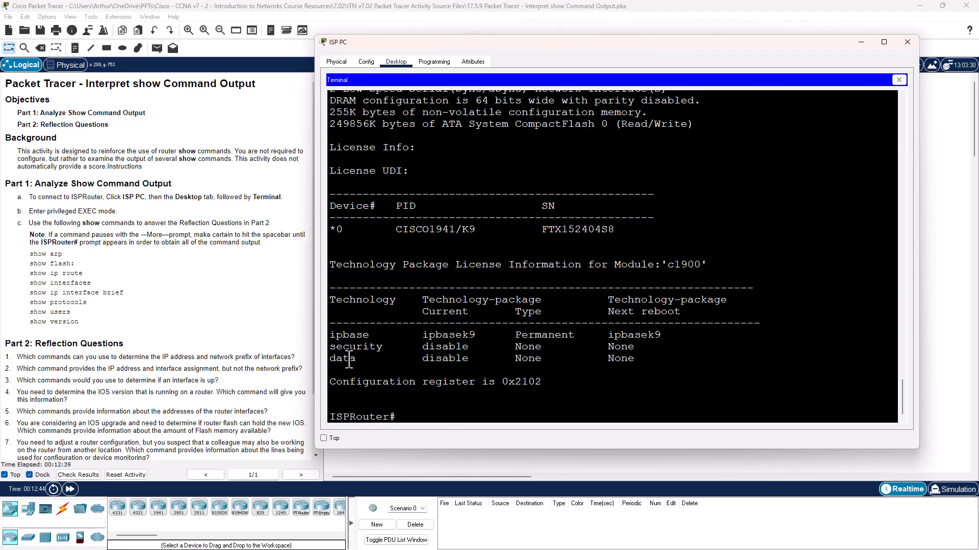
double_click(343, 359)
double_click(443, 354)
double_click(447, 359)
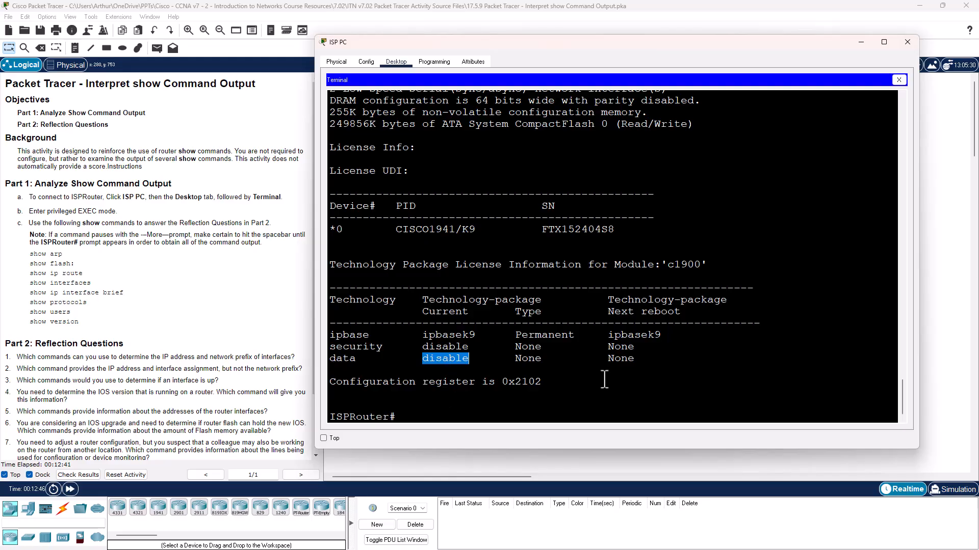
left_click(683, 378)
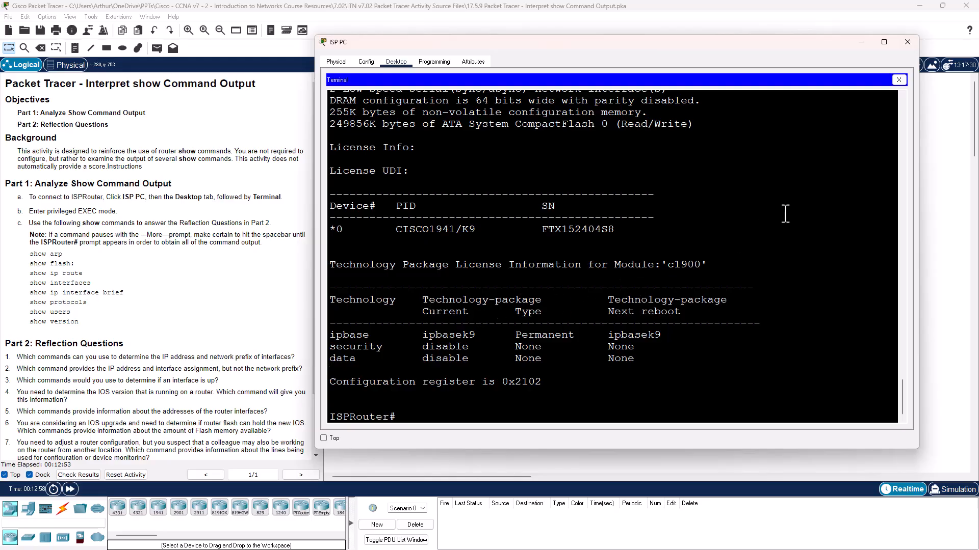
Step: Close the ISP PC window and review the reflection questions down to question 10
left_click(898, 40)
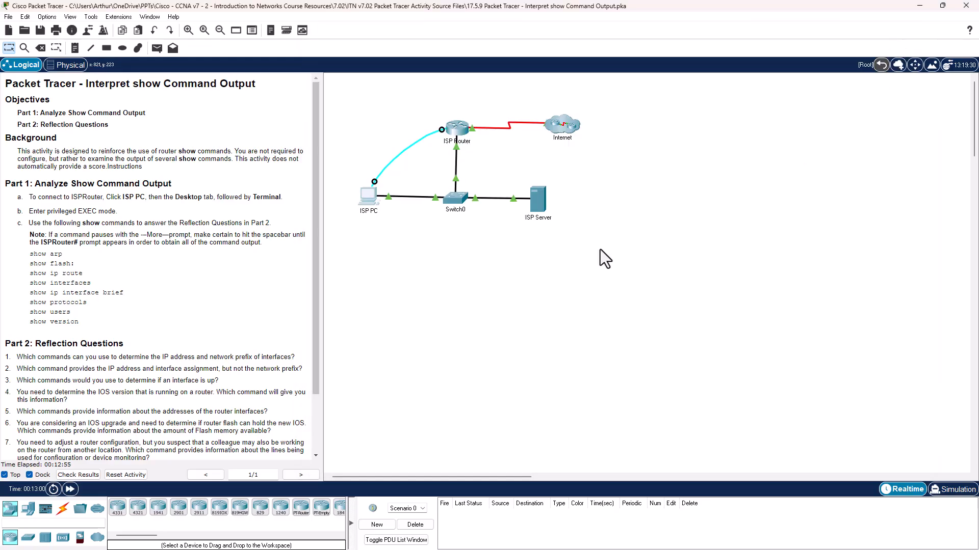
scroll(114, 233, "down", 3)
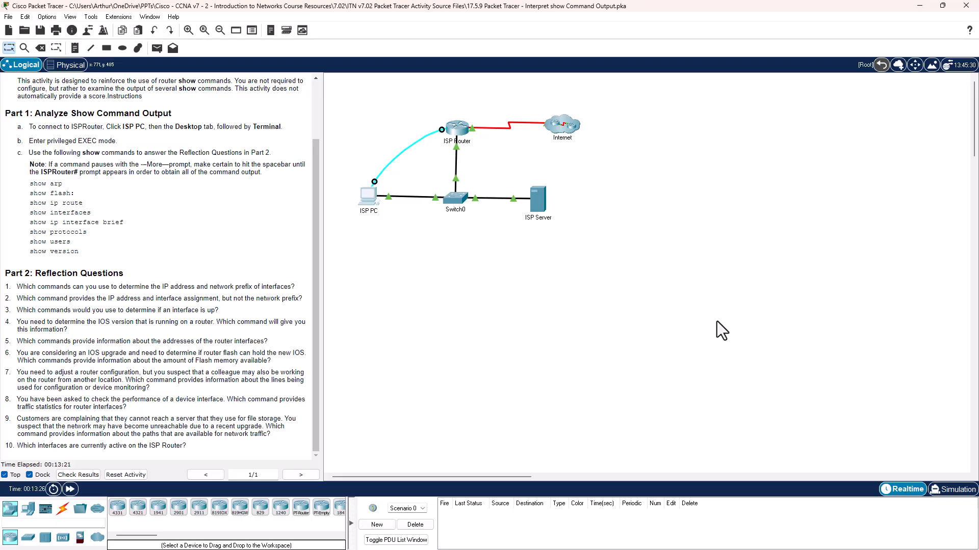
Step: Reopen the terminal on ISP PC and go to the latest ISPRouter# prompt
left_click(378, 189)
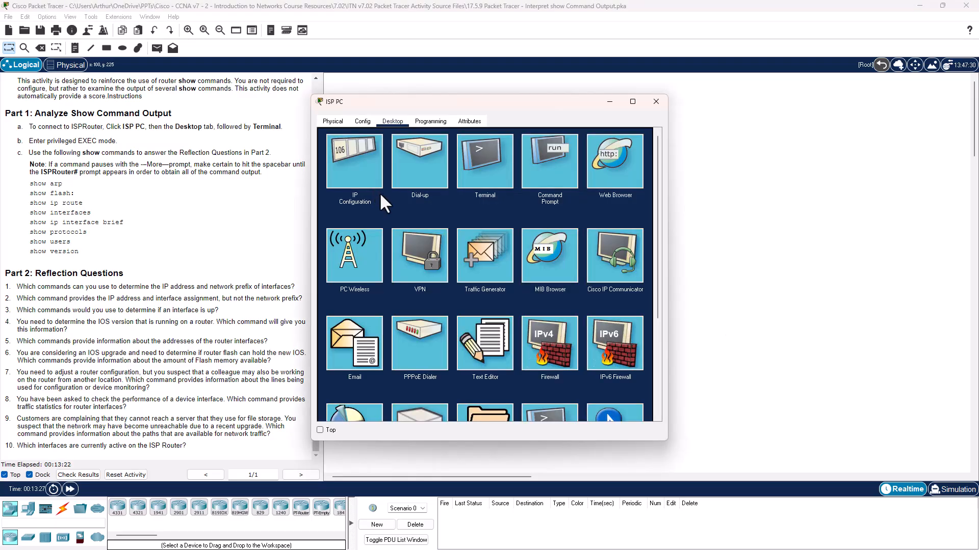
left_click(486, 154)
left_click(642, 238)
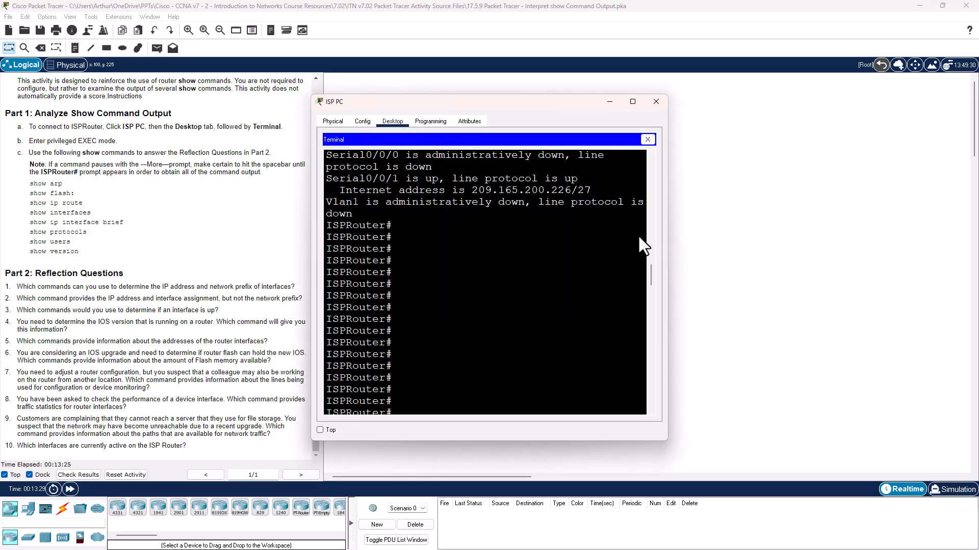
scroll(579, 273, "down", 10)
Step: Display the interface summary with show ip int brief, fixing the missing space before brief, and widen the ISP PC window so table rows fit
type("show")
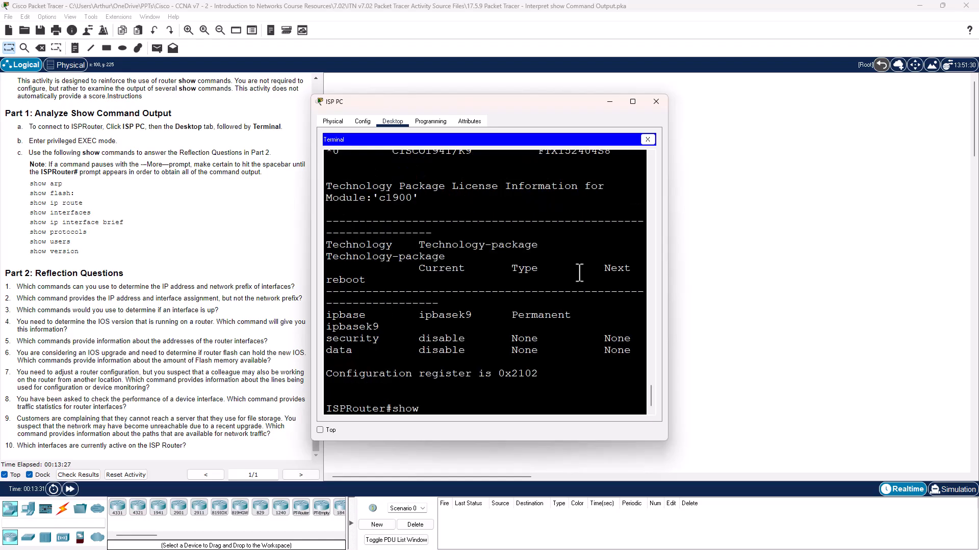
type(" ip int brief")
key("Return")
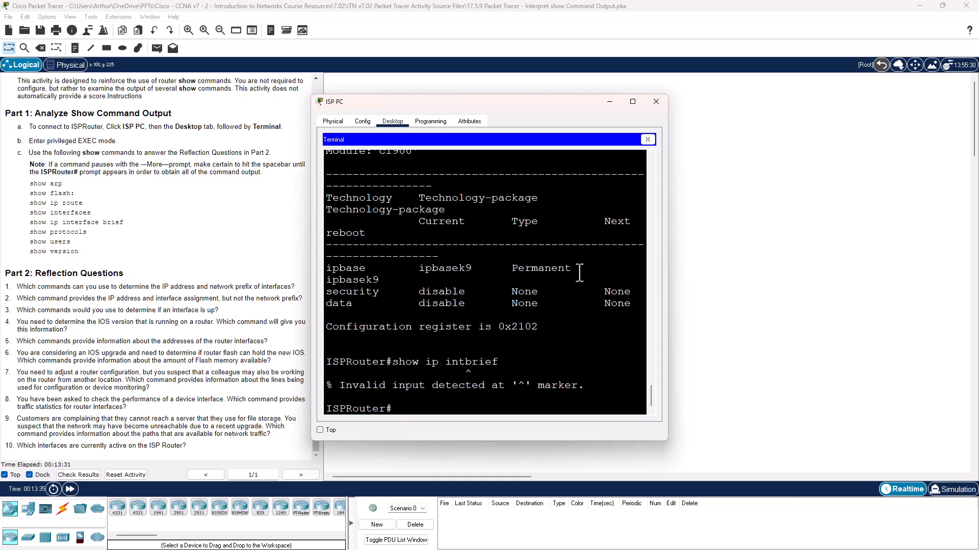
key("Up")
key("Left")
key("Left")
key("Left")
key("Left")
key("Left")
key("Return")
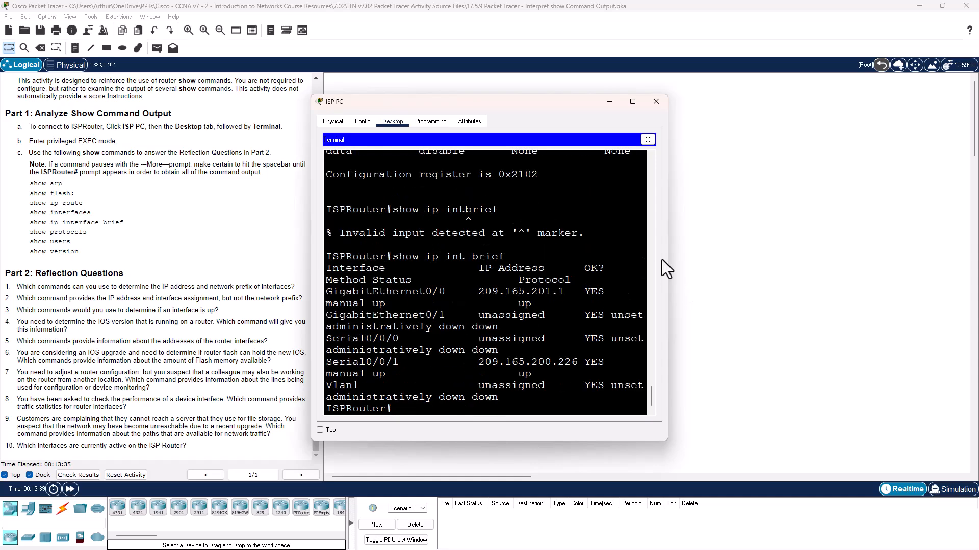
left_click_drag(666, 259, 907, 257)
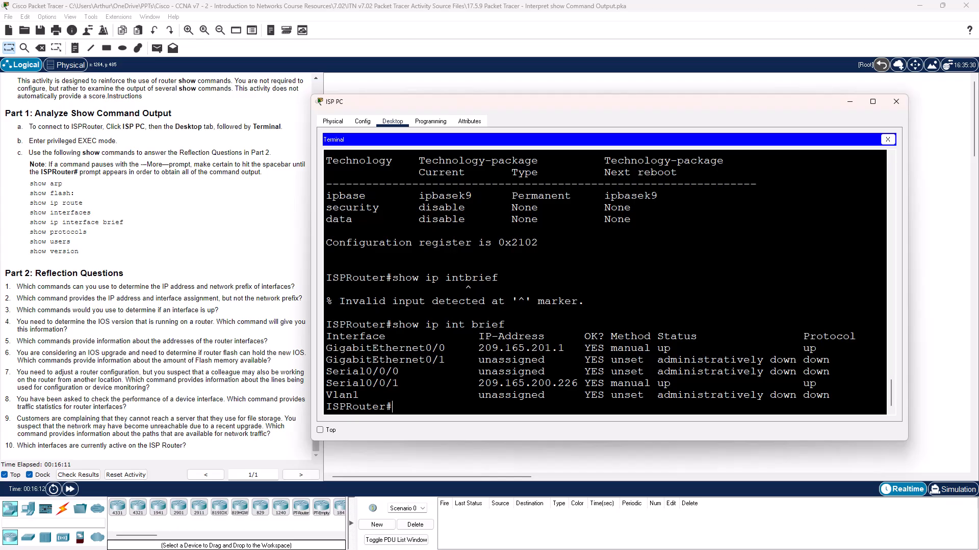
Step: Run show interfaces for all interfaces and interrupt its output after the first page
type("show interfaces")
key("Return")
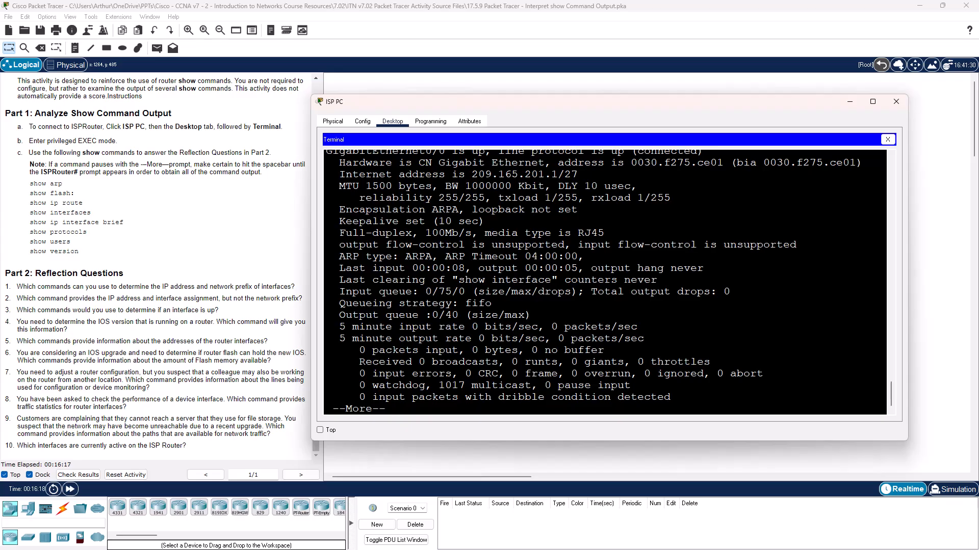
key("ctrl+c")
Step: Limit the command to one interface with show interfaces gig 0/0 and bring the start of its output into view
key("Up")
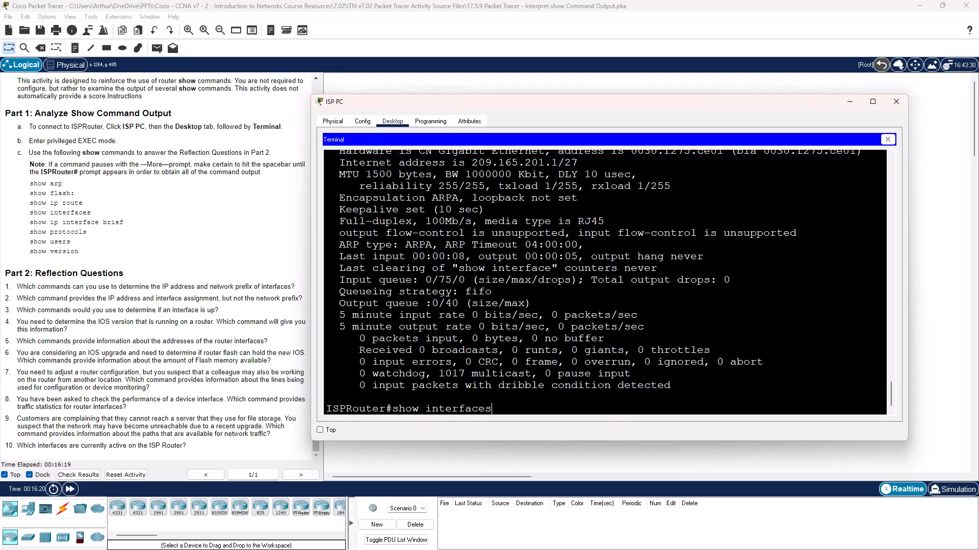
type("gig 0/0")
key("Return")
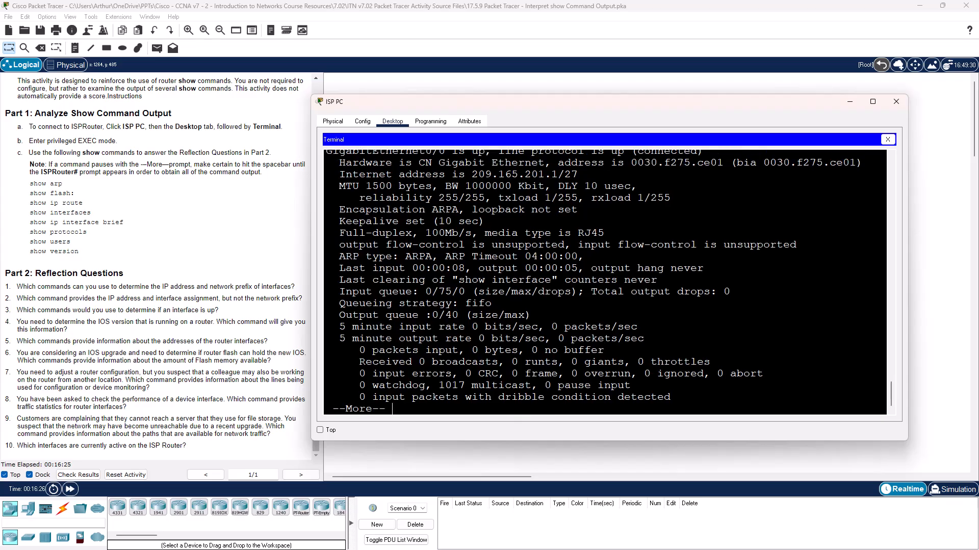
scroll(711, 278, "up", 2)
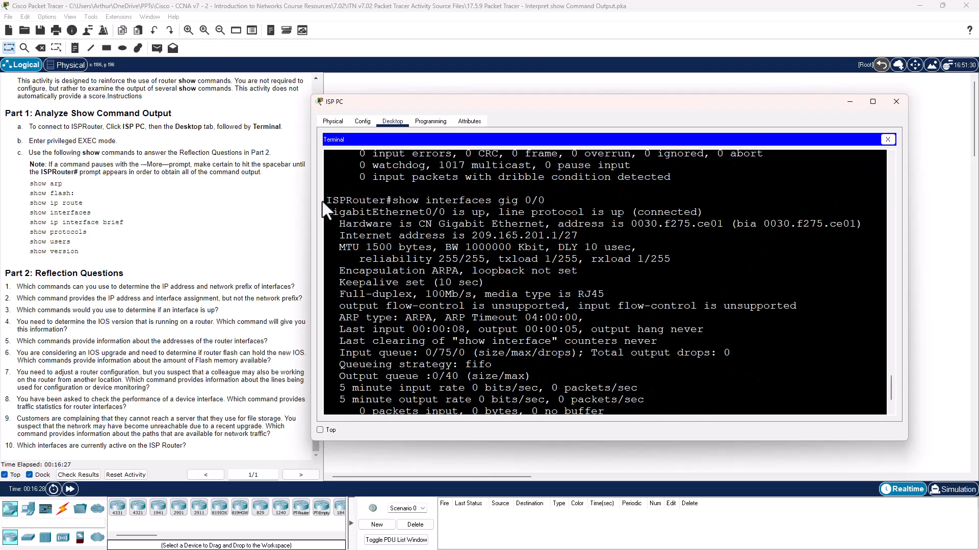
Step: Examine the interface status line and traffic statistics from show interfaces gig 0/0 through to the end of its output
left_click_drag(327, 200, 617, 206)
scroll(616, 207, "down", 2)
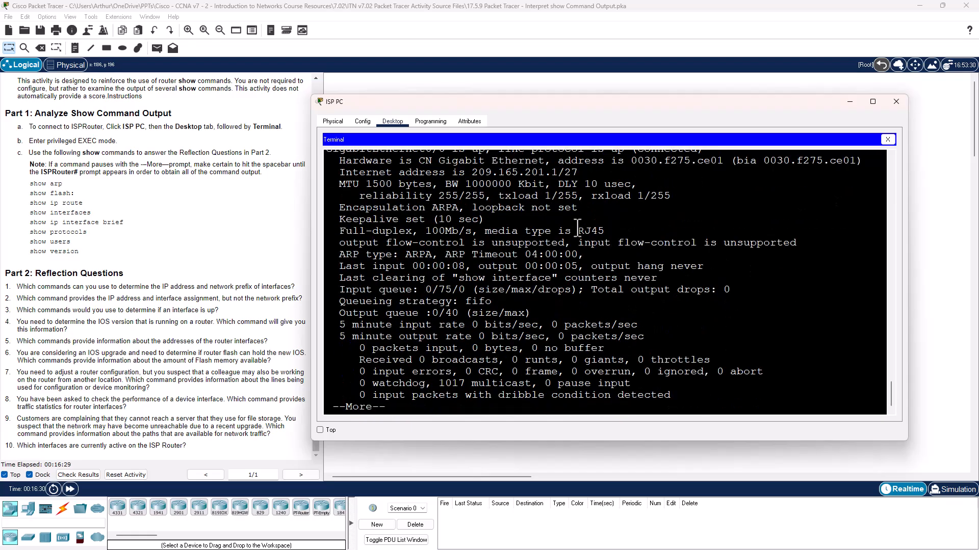
key("space")
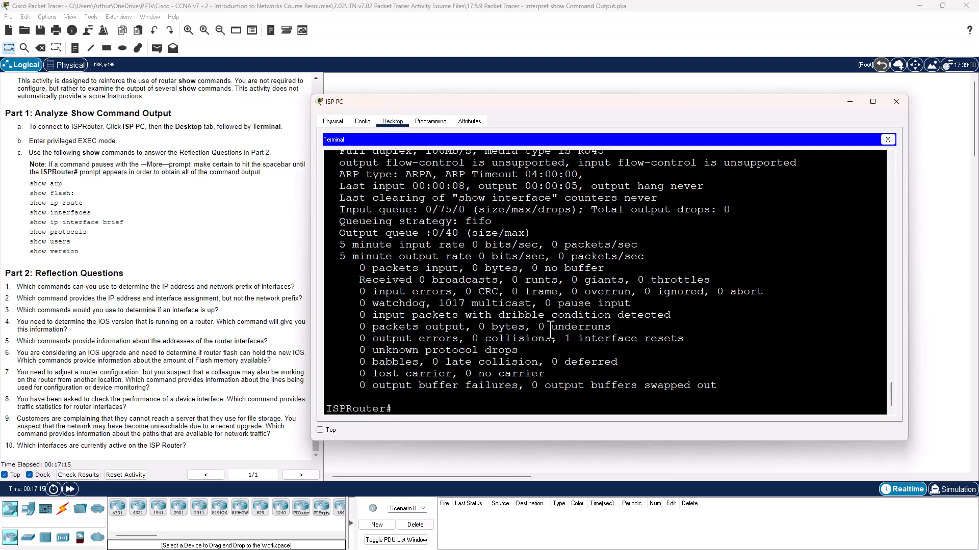
Step: Rerun the recalled command as show interfaces without the gig 0/0 argument to cover every interface
key("Up")
key("BackSpace")
key("BackSpace")
key("BackSpace")
key("BackSpace")
key("BackSpace")
key("BackSpace")
key("BackSpace")
key("BackSpace")
type("s")
key("Return")
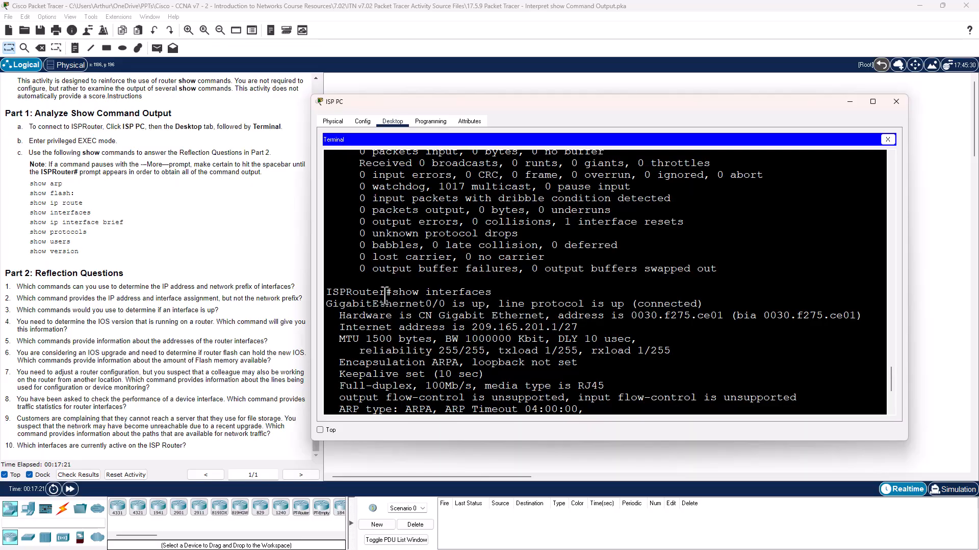
Step: Page through the complete show interfaces output, checking the status line of each GigabitEthernet, Serial and Vlan interface
left_click_drag(399, 292, 725, 309)
scroll(570, 300, "down", 10)
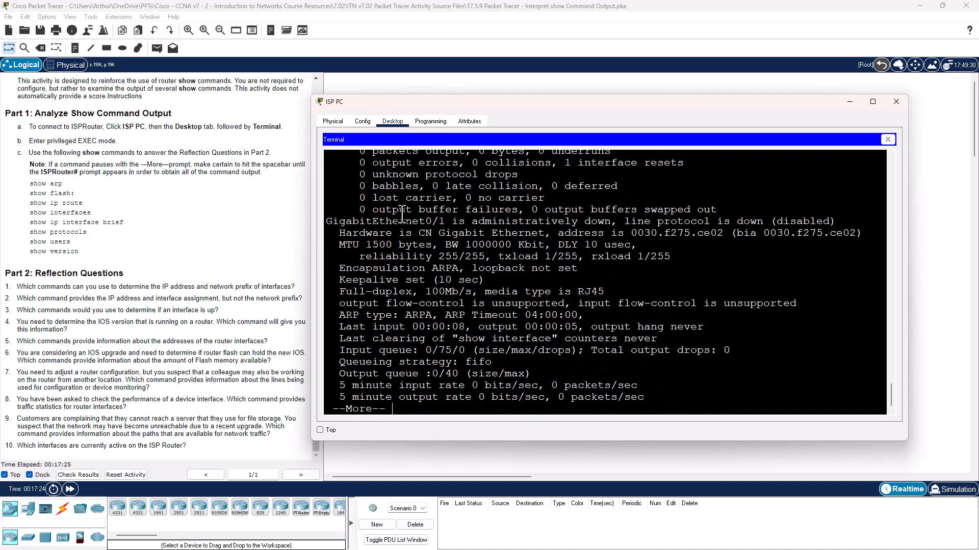
left_click_drag(405, 210, 781, 220)
key("space")
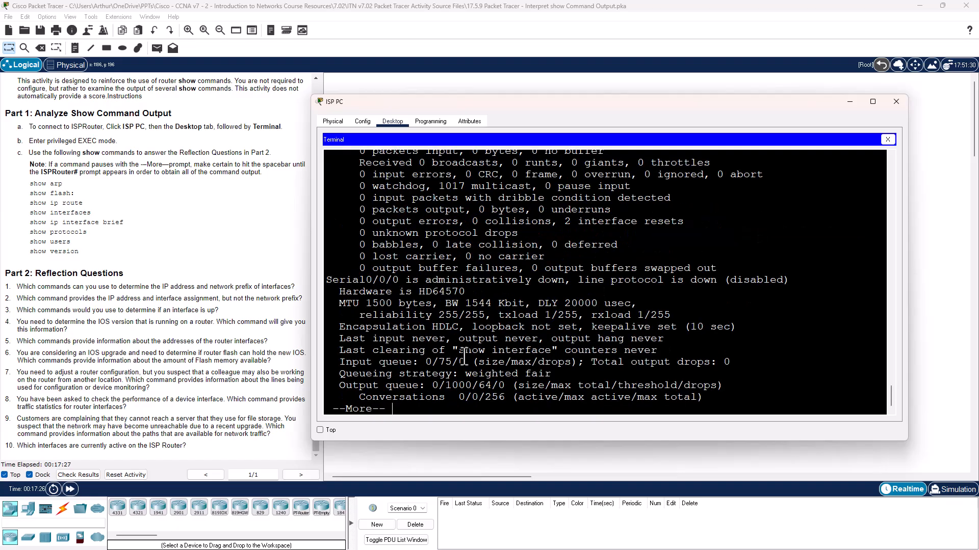
left_click_drag(385, 280, 782, 288)
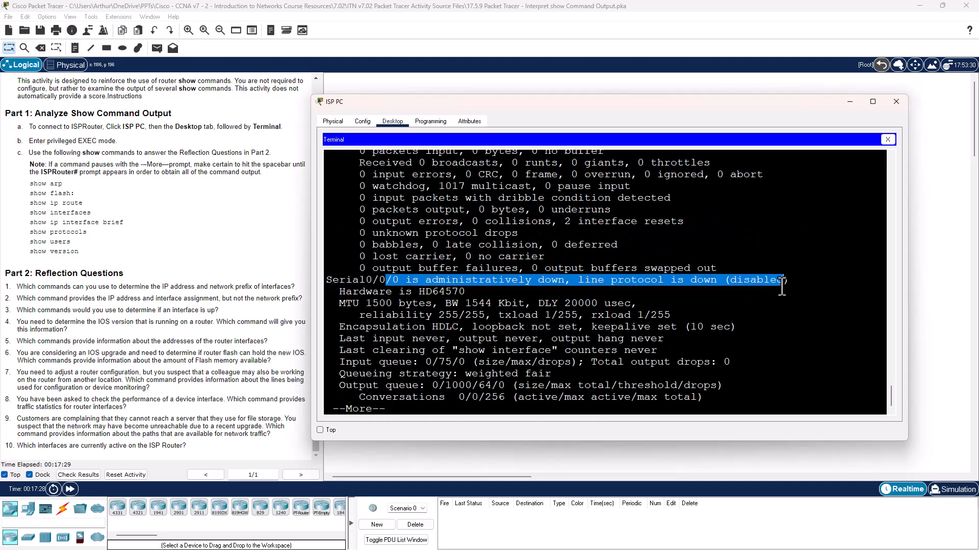
key("space")
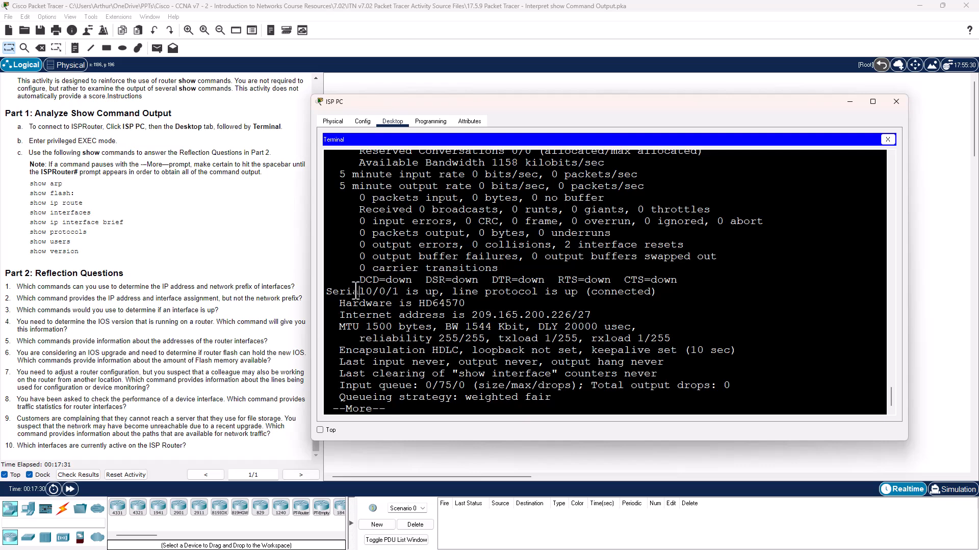
left_click_drag(355, 291, 466, 304)
key("space")
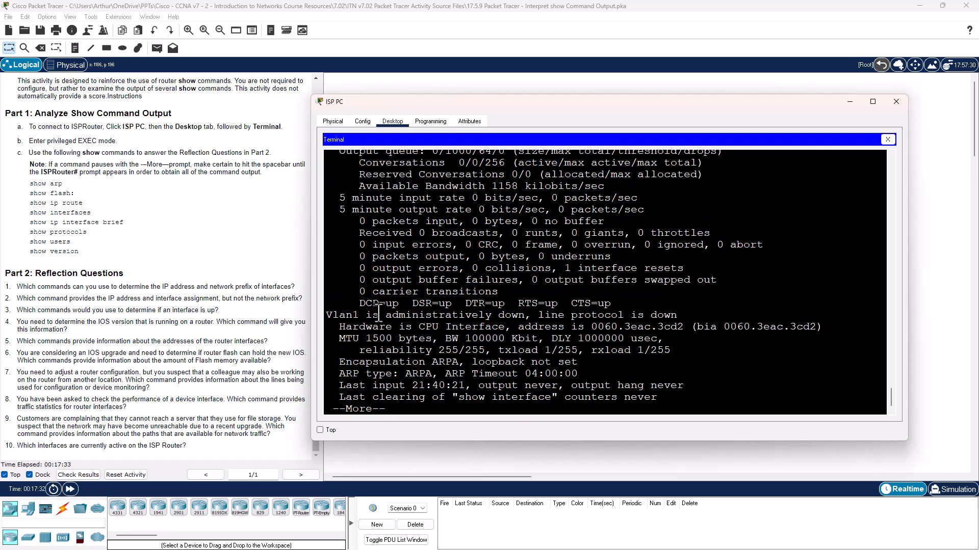
key("space")
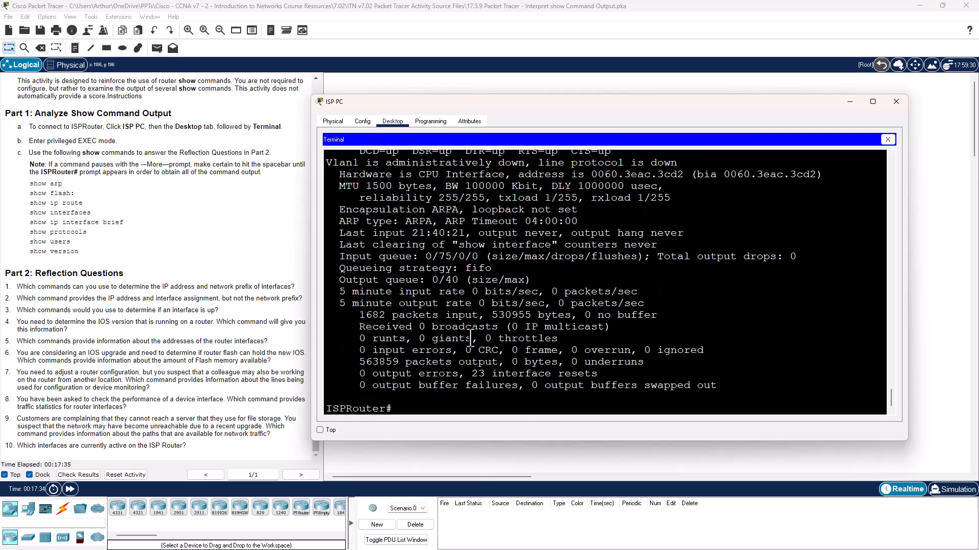
Step: Run show ip int brief, highlight the GigabitEthernet0/0 and Serial0/0/1 rows to answer question 10, and close the ISP PC window
type("show ip int brief")
key("Return")
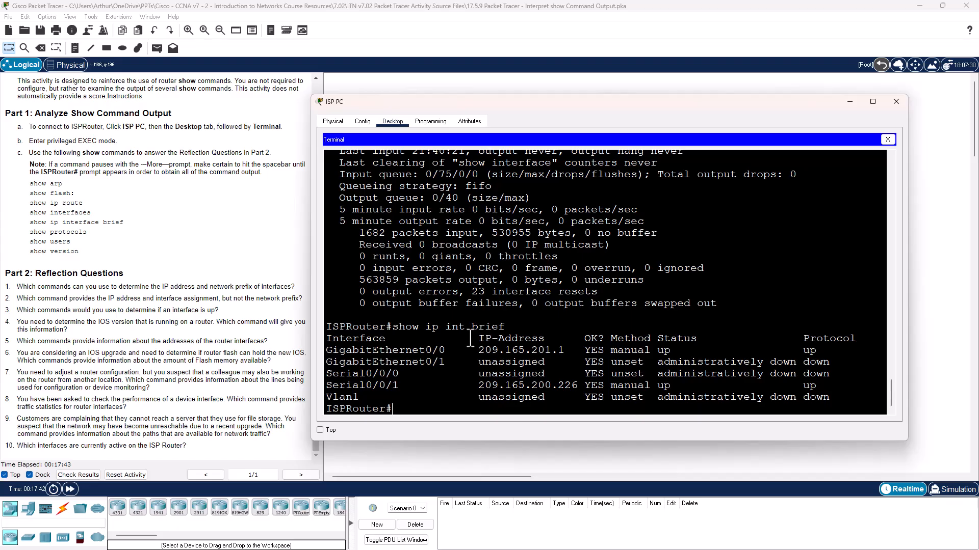
left_click_drag(688, 351, 288, 352)
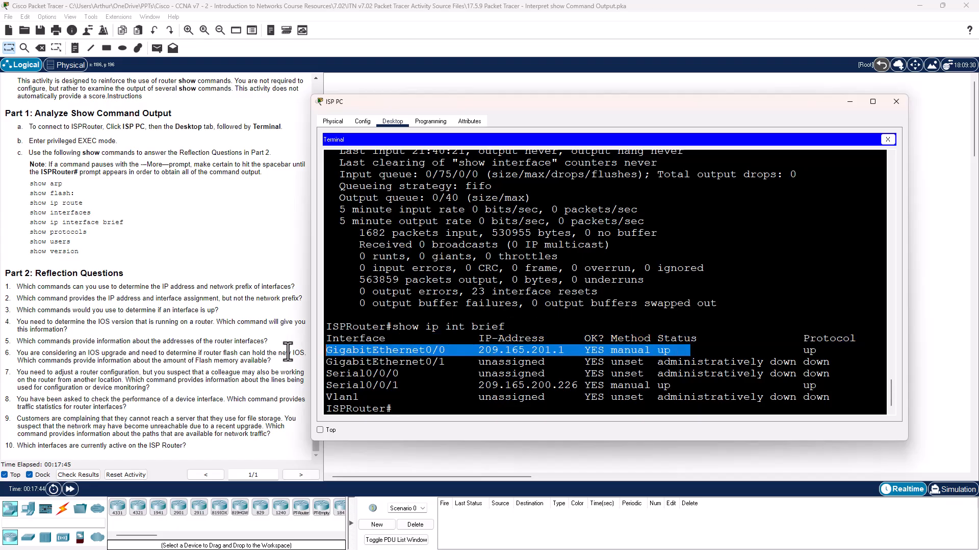
left_click_drag(689, 386, 337, 380)
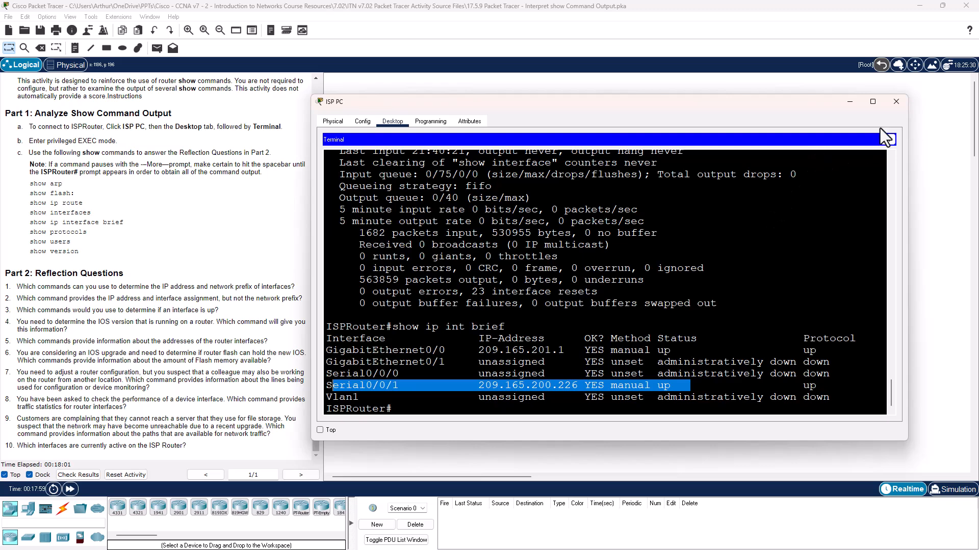
left_click(893, 102)
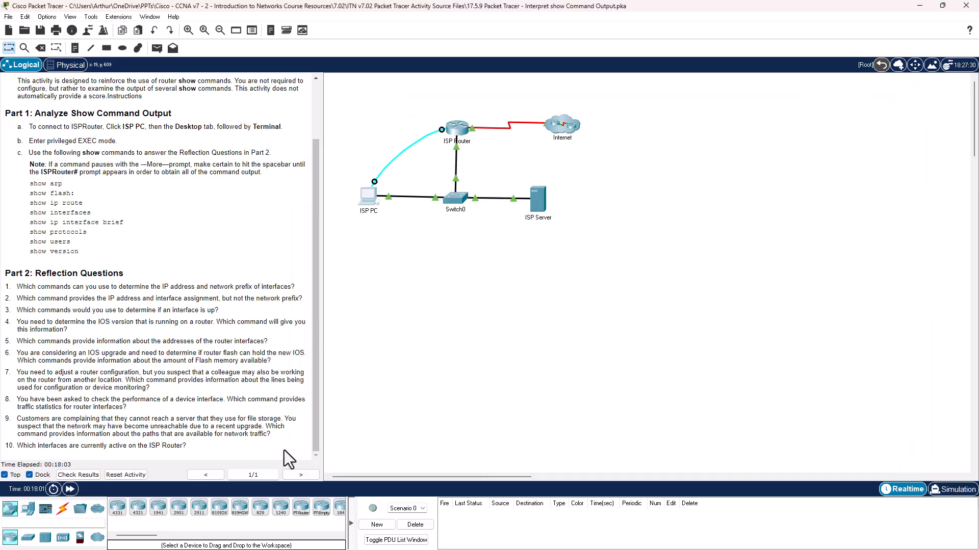